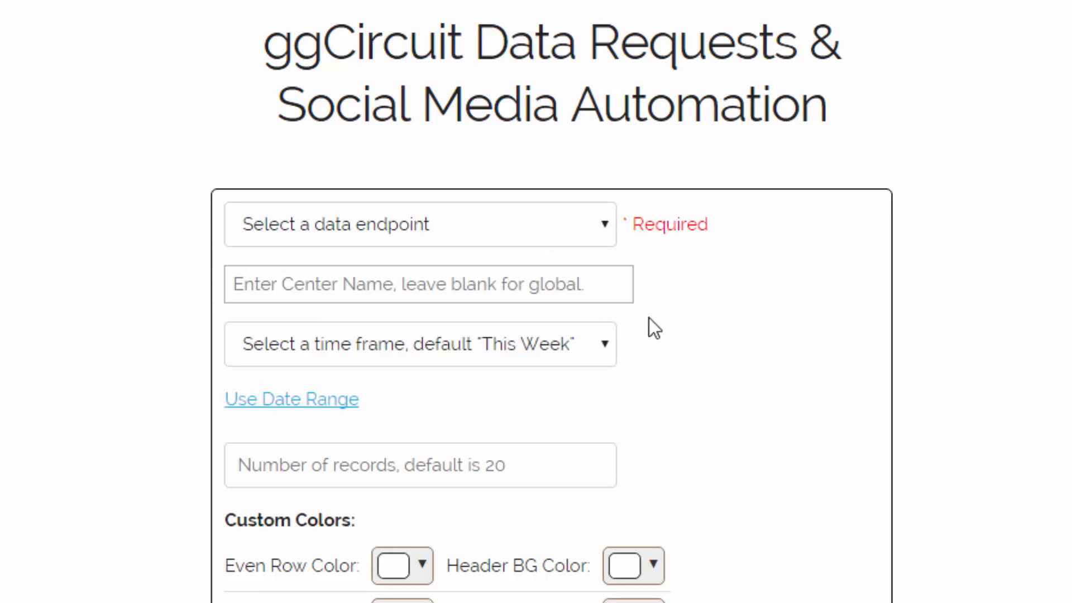
Step: Choose Total Coin Rankings as the data endpoint, leaving the time frame unselected
click(460, 230)
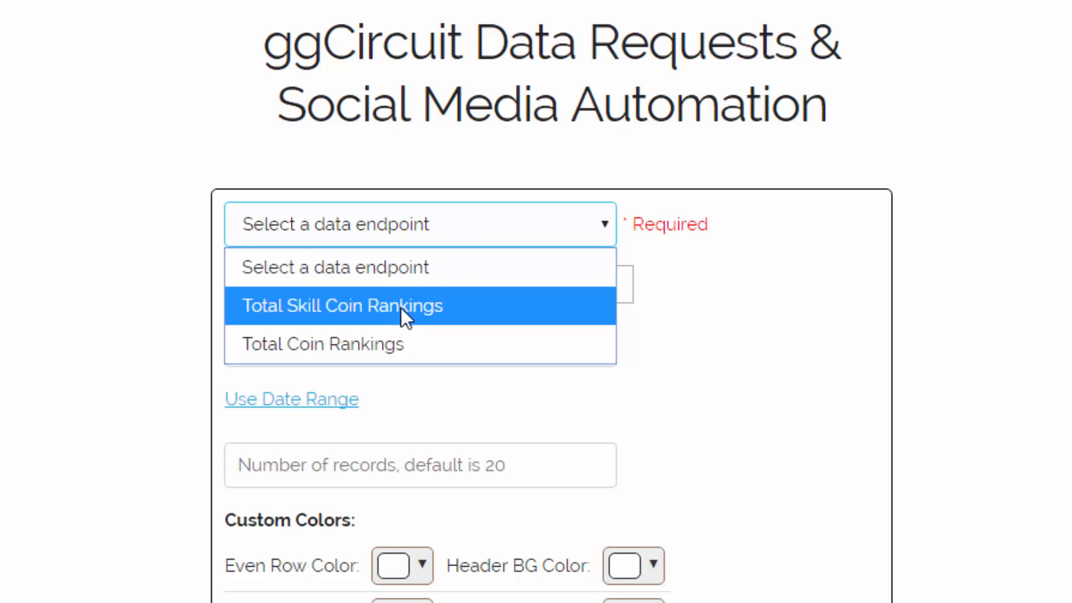
click(344, 351)
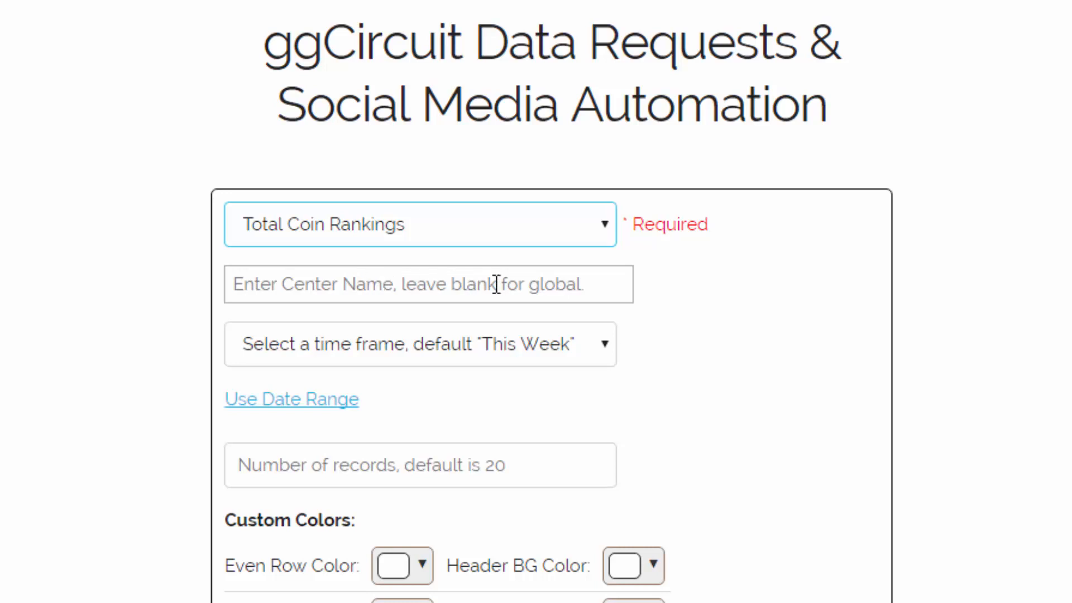
click(468, 358)
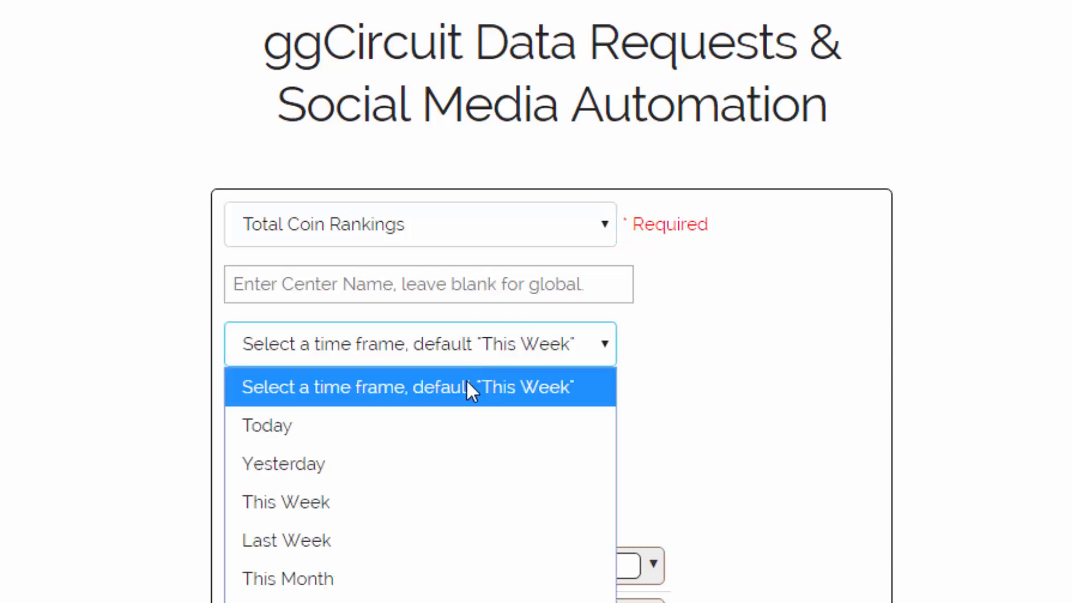
click(790, 450)
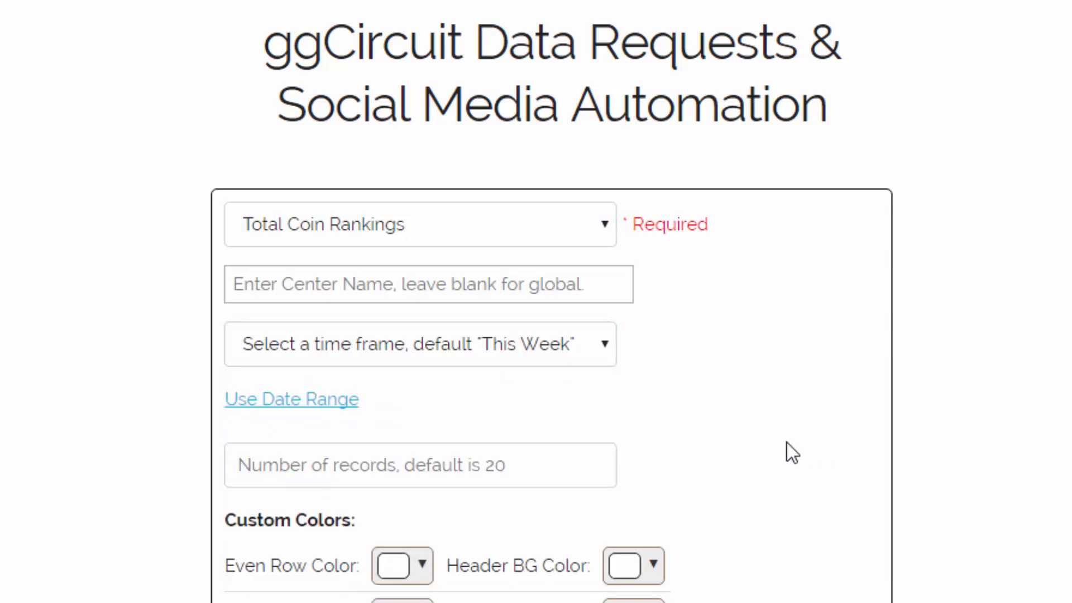
click(329, 399)
scroll(335, 391, down, 4)
click(356, 376)
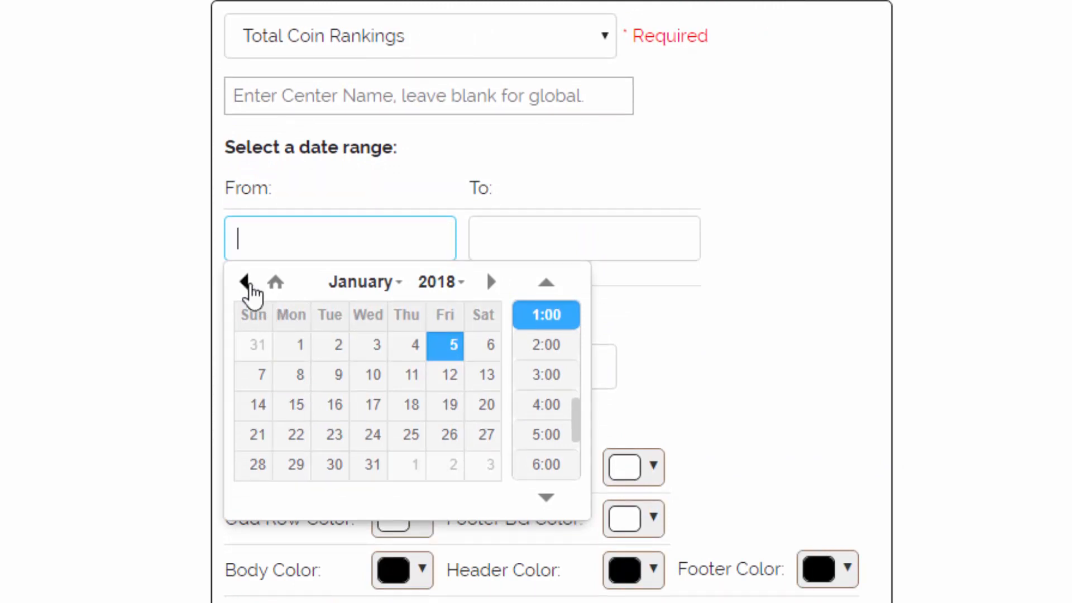
click(246, 284)
click(297, 404)
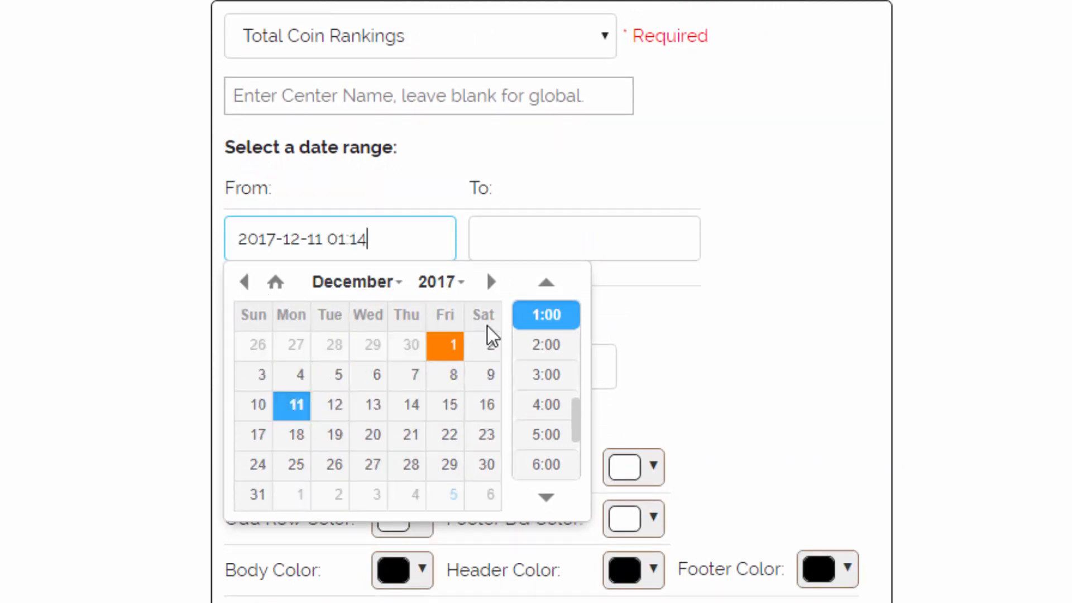
click(528, 241)
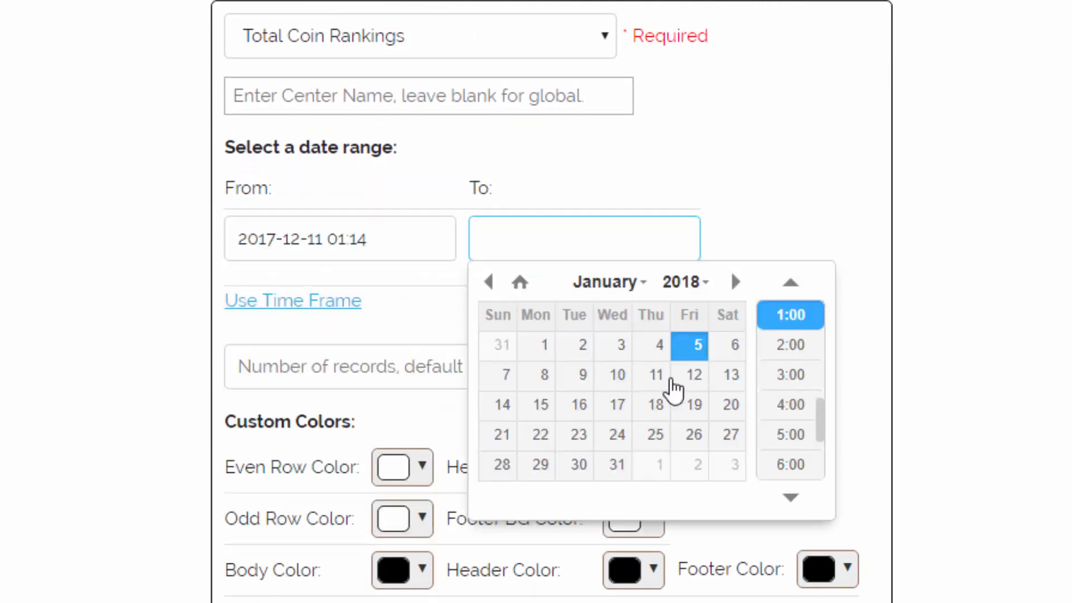
click(619, 406)
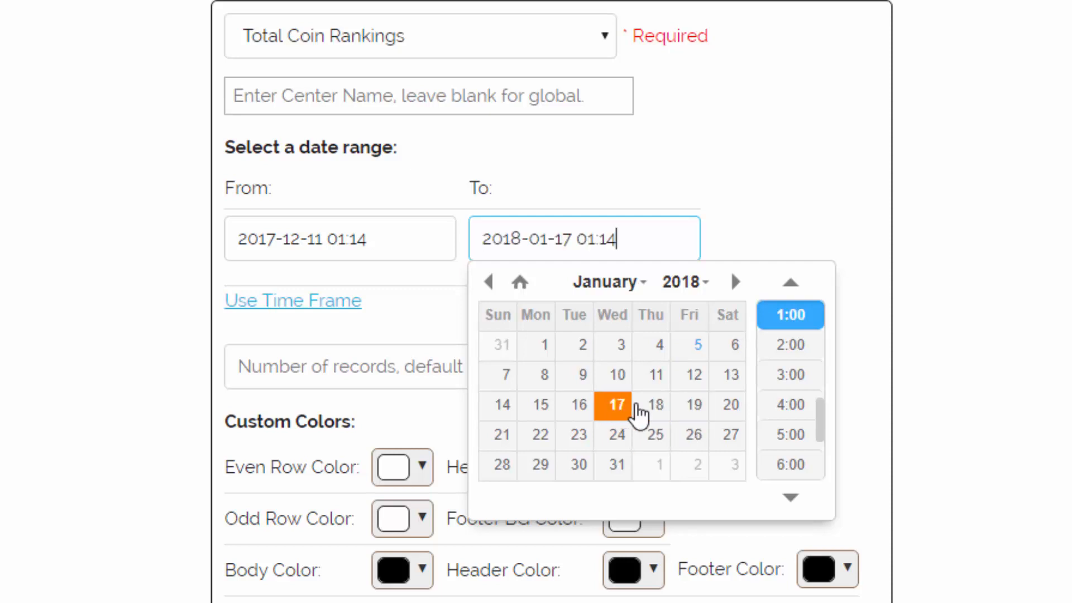
click(794, 196)
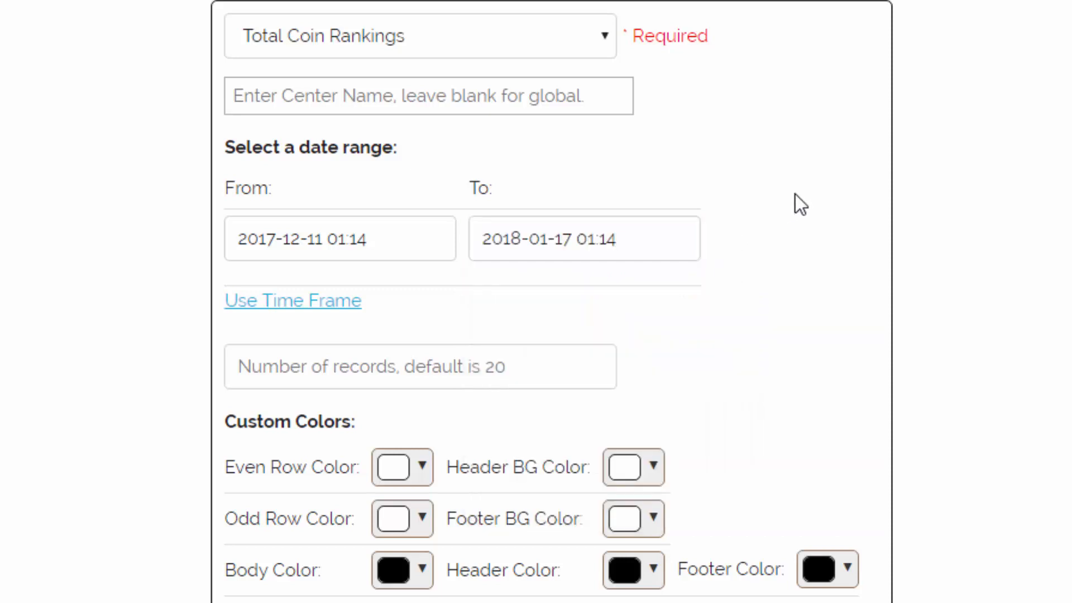
Step: Return to time frame selection and choose This Week
click(302, 303)
click(391, 164)
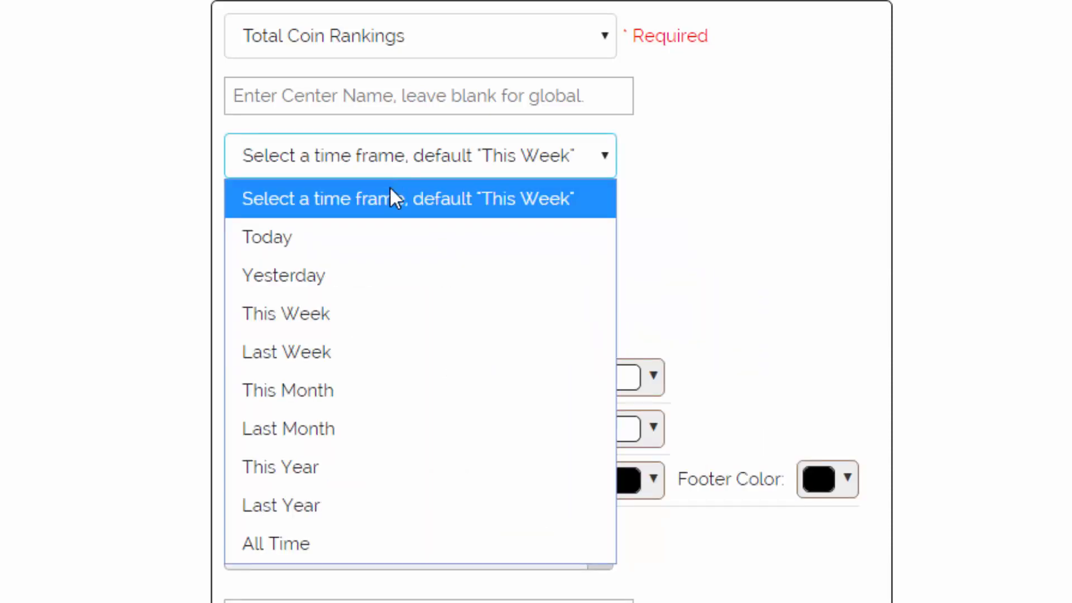
click(362, 314)
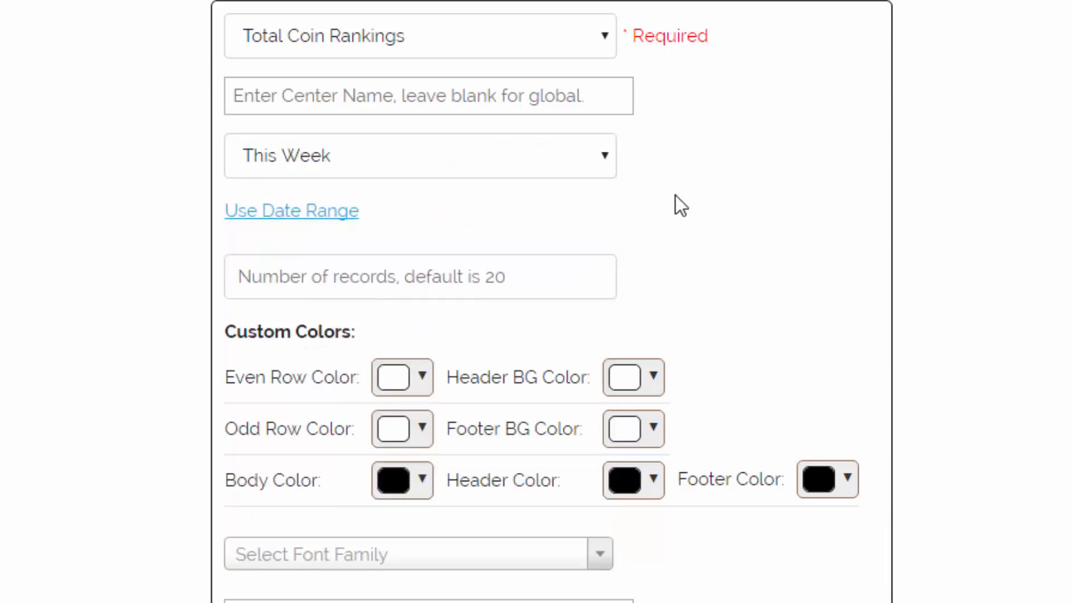
Step: Limit the request to 10 records and retrieve the data
click(353, 284)
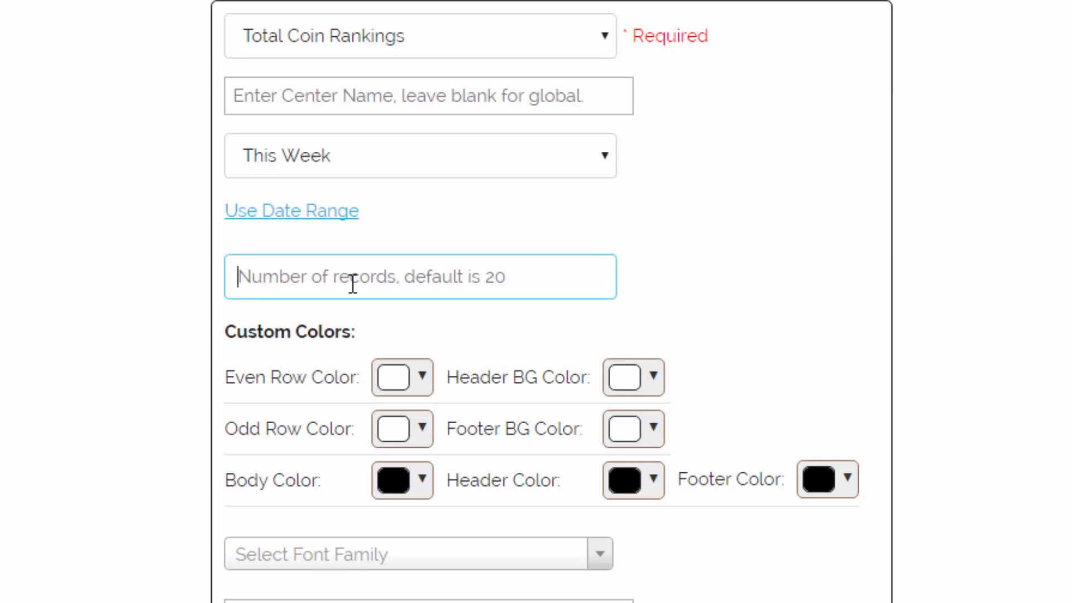
text(10)
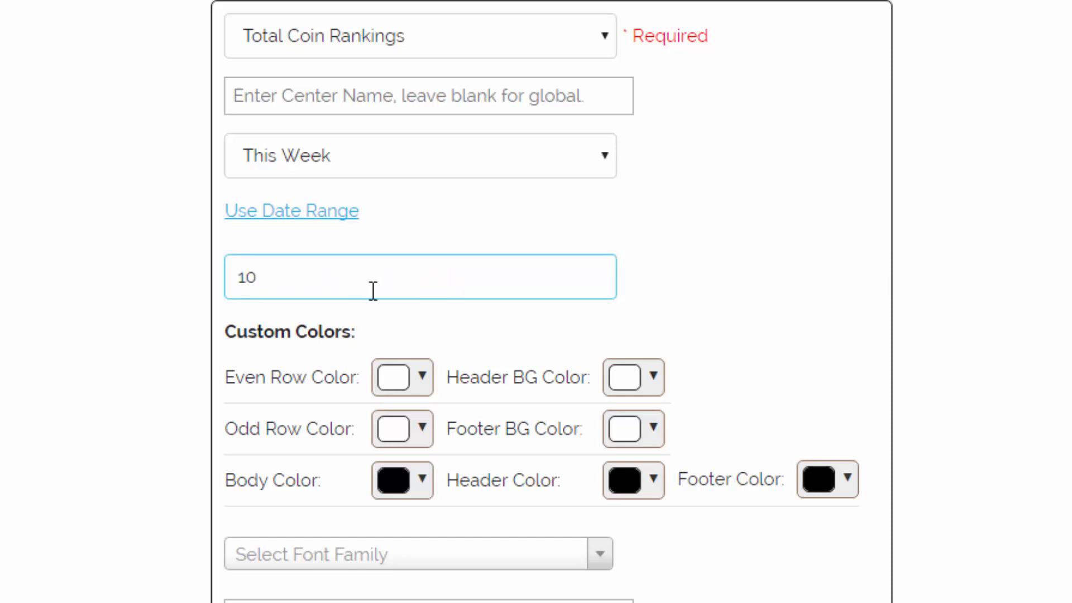
click(763, 296)
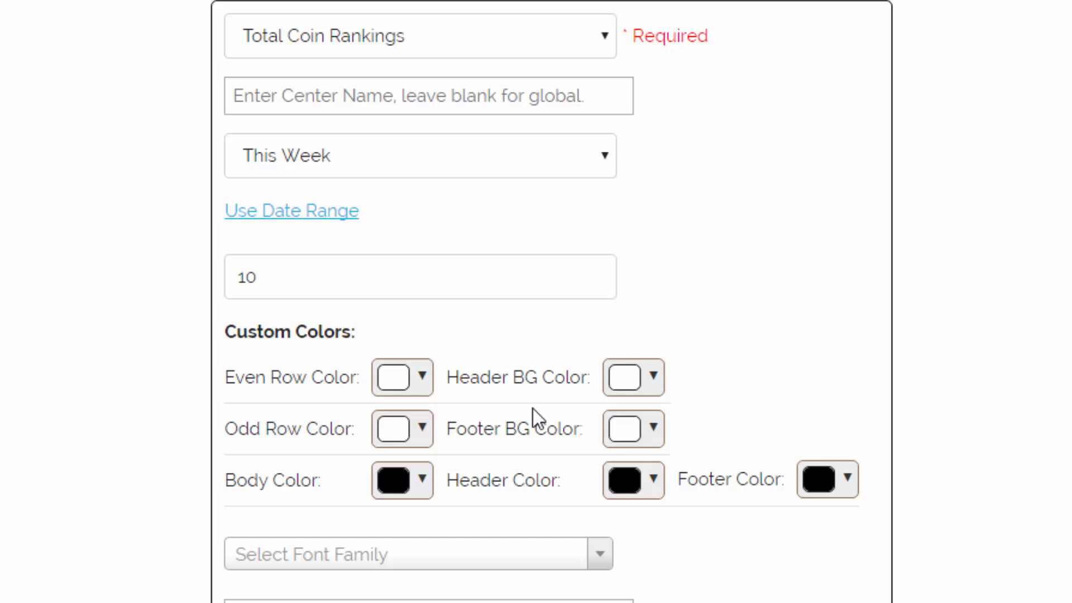
scroll(419, 587, down, 4)
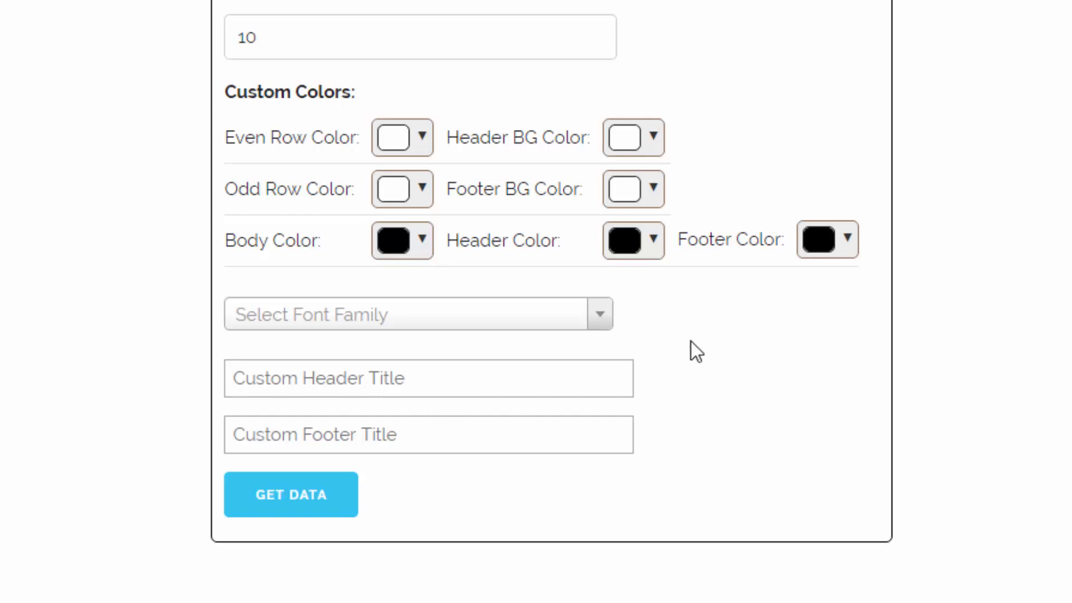
click(235, 491)
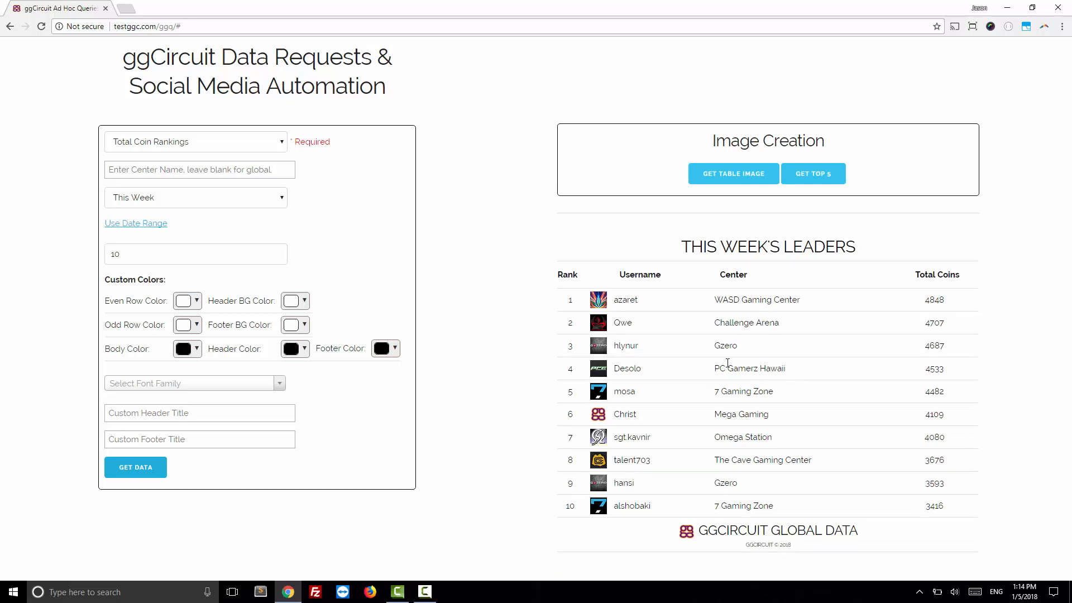
Step: Set the even row color to bright green #00ff00 and the header background color to light yellow #ffe599
click(199, 304)
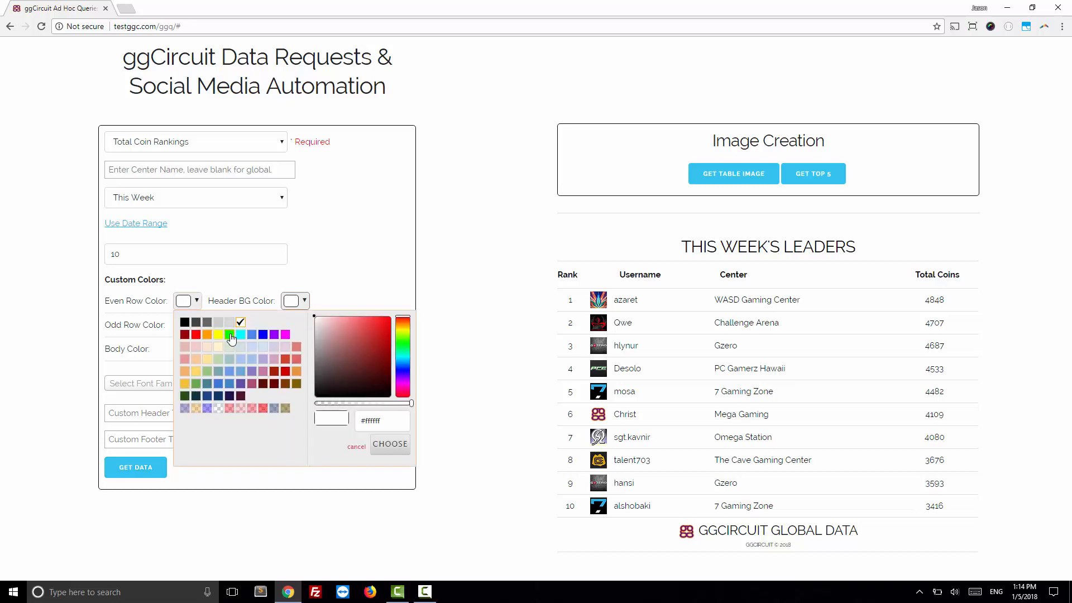
click(230, 335)
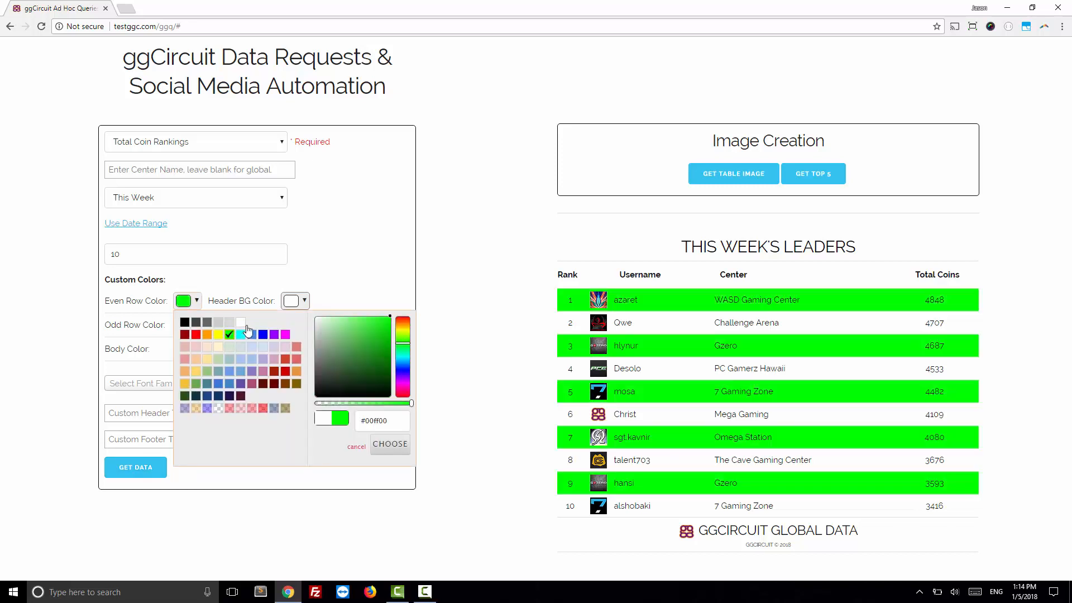
click(307, 302)
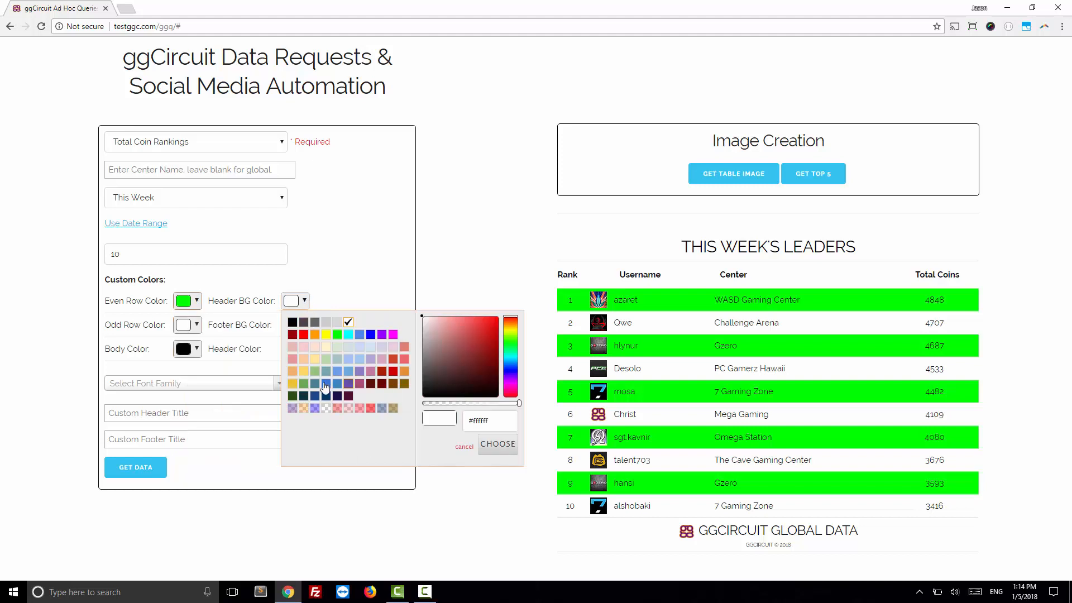
click(316, 360)
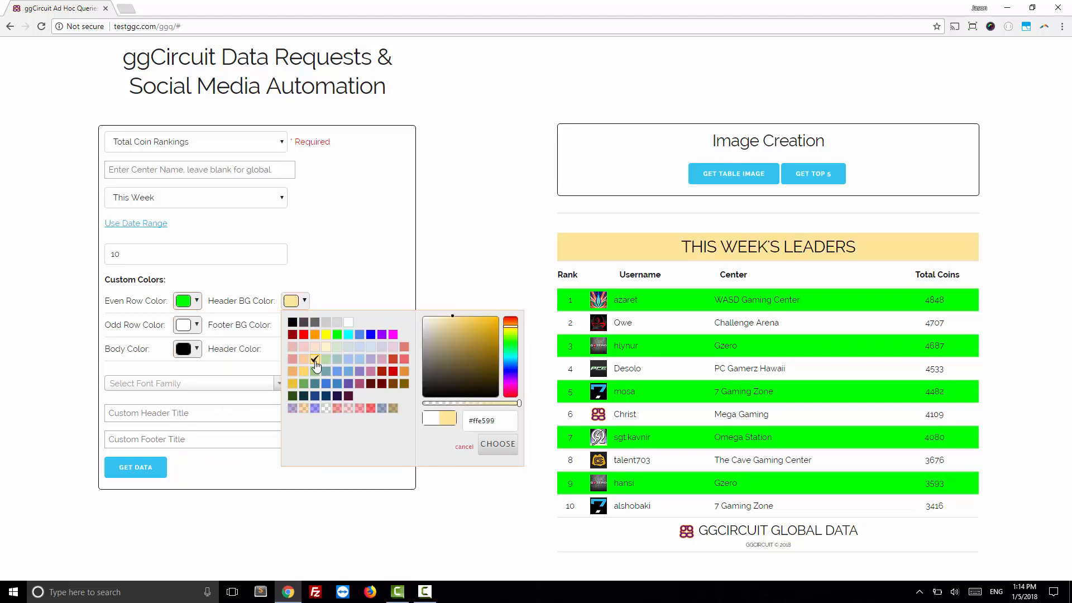
click(361, 289)
Step: Set the odd row color to pale cream #fff2cc and the footer background color to medium green
click(197, 325)
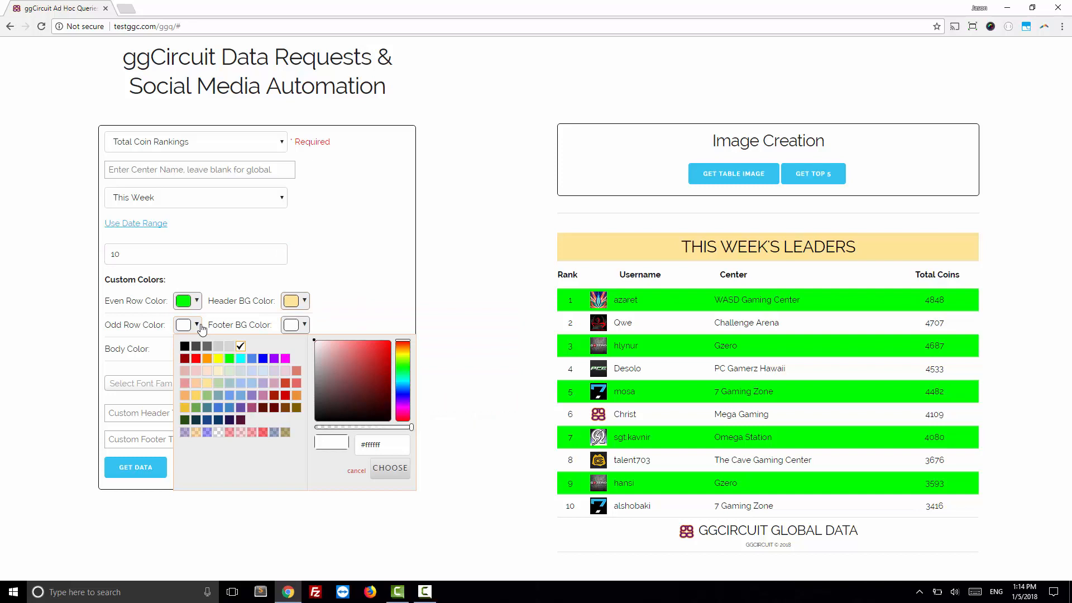
click(218, 383)
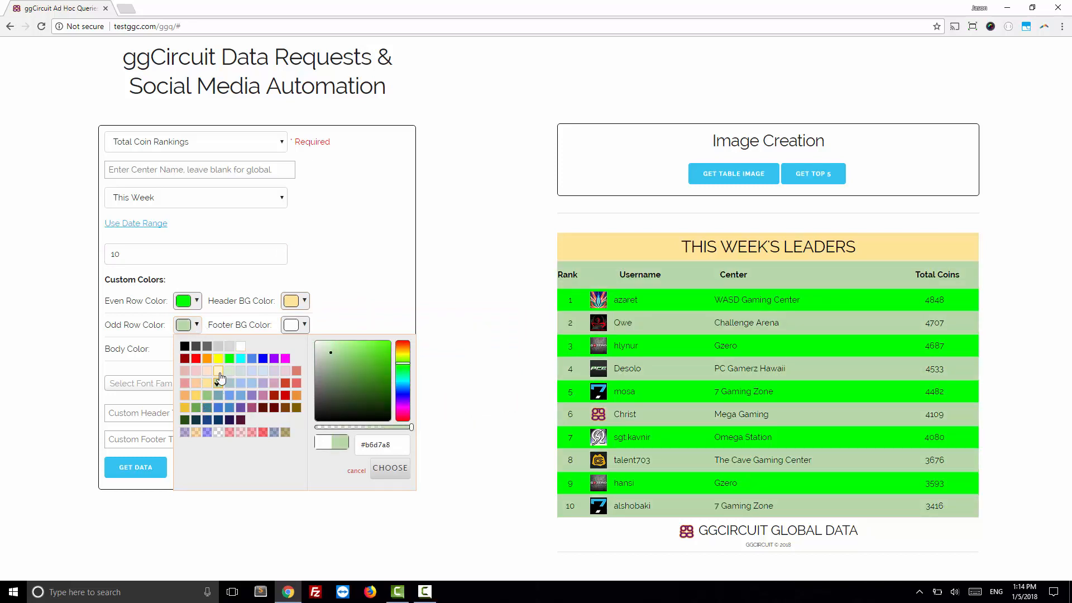
click(218, 371)
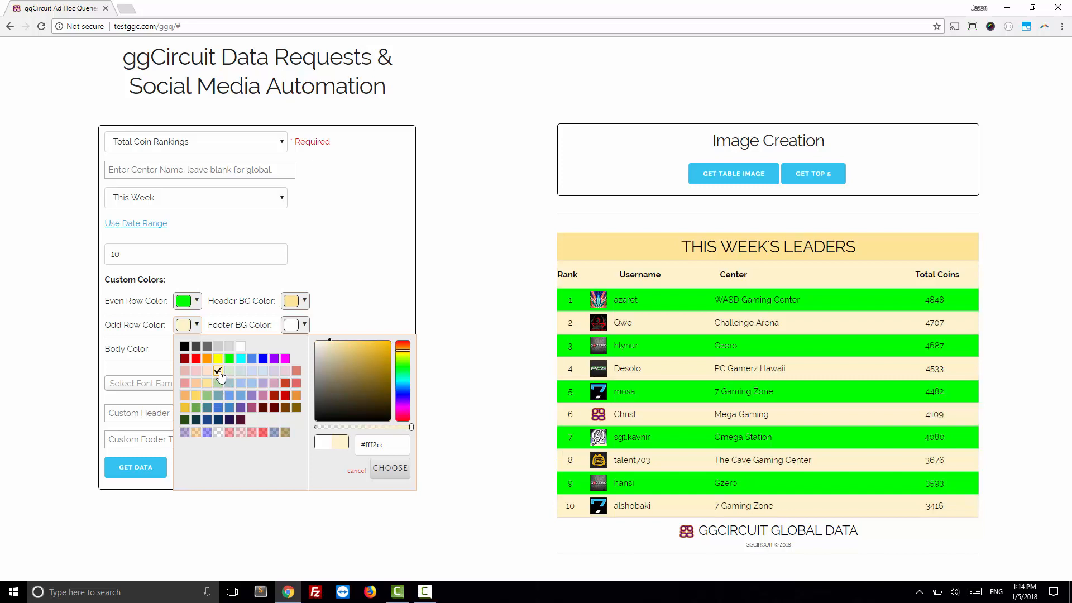
click(355, 312)
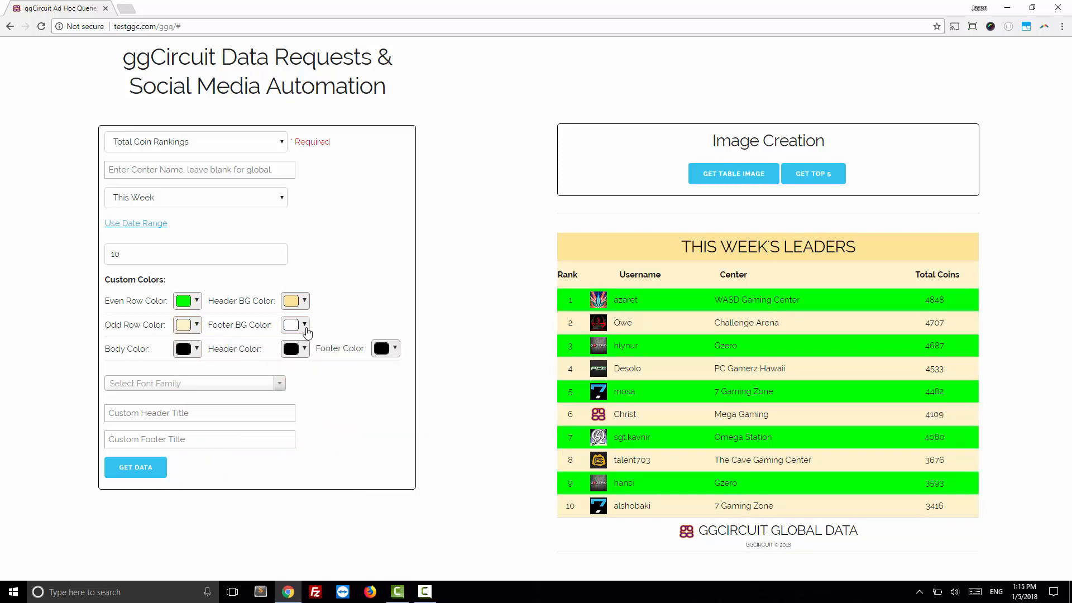
click(305, 326)
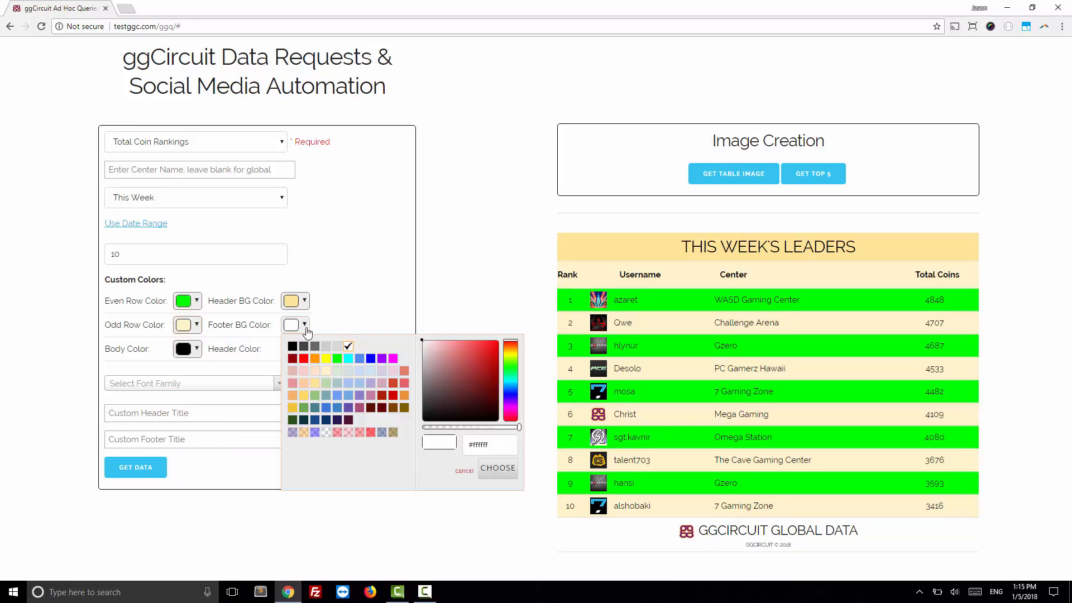
click(303, 408)
click(436, 285)
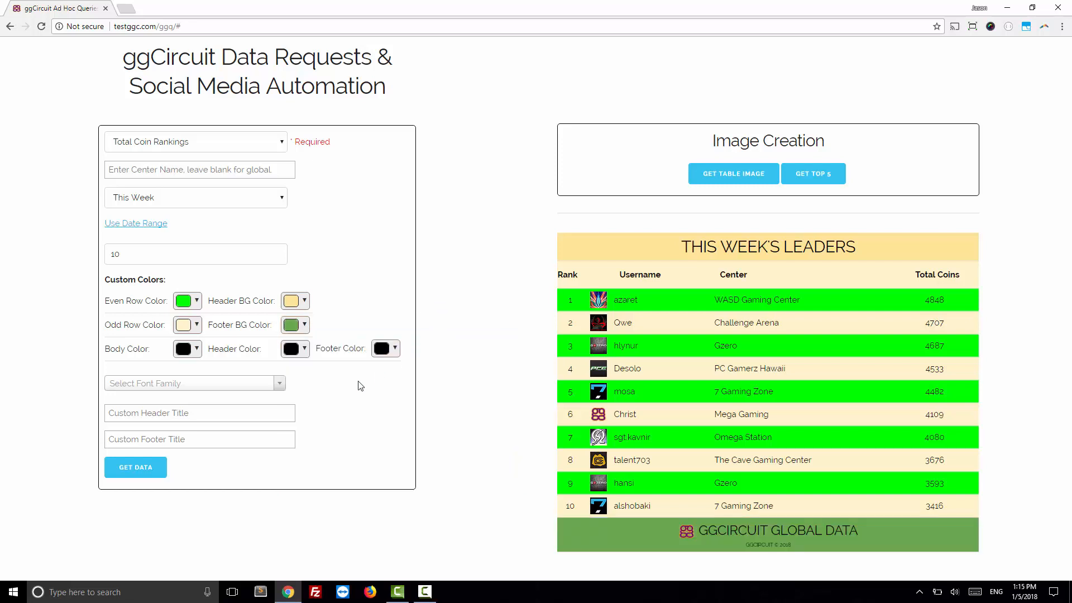
Step: Try red #ff0000 for the body text color, and settle on blue #3c78d8
click(196, 350)
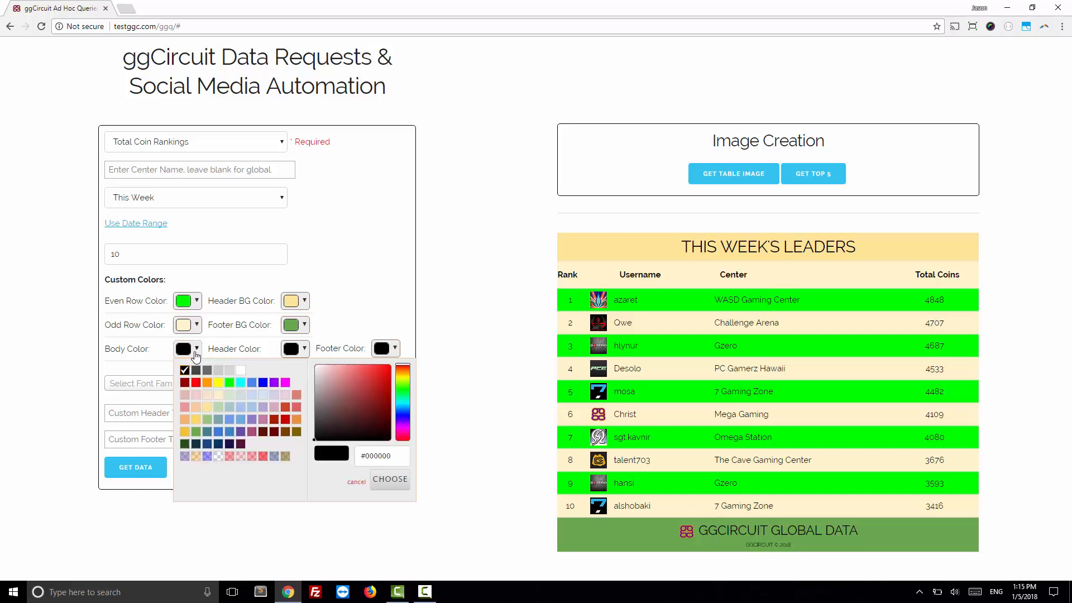
click(196, 383)
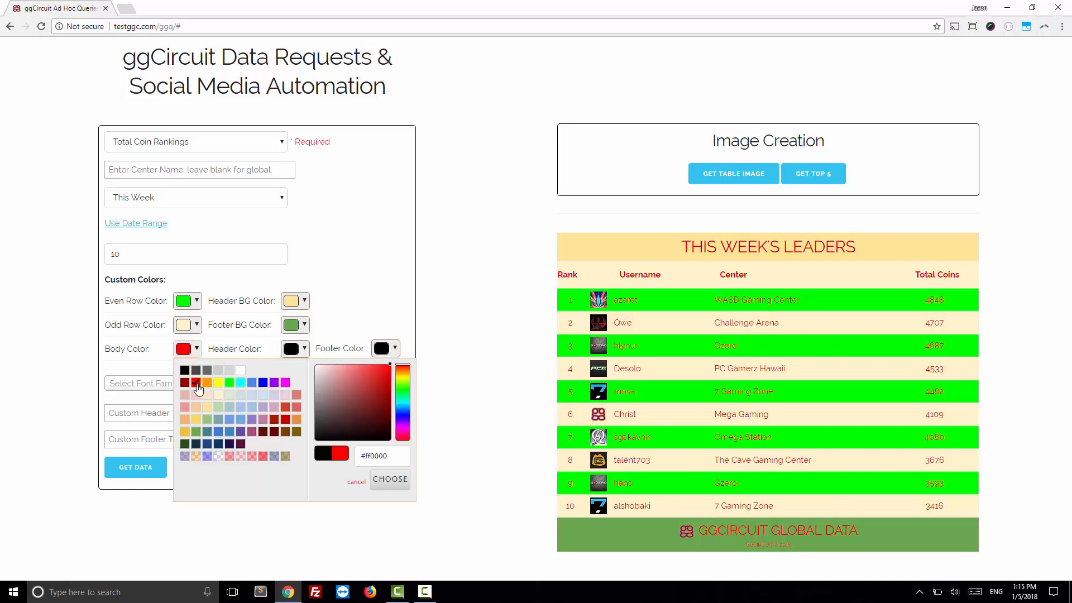
click(219, 432)
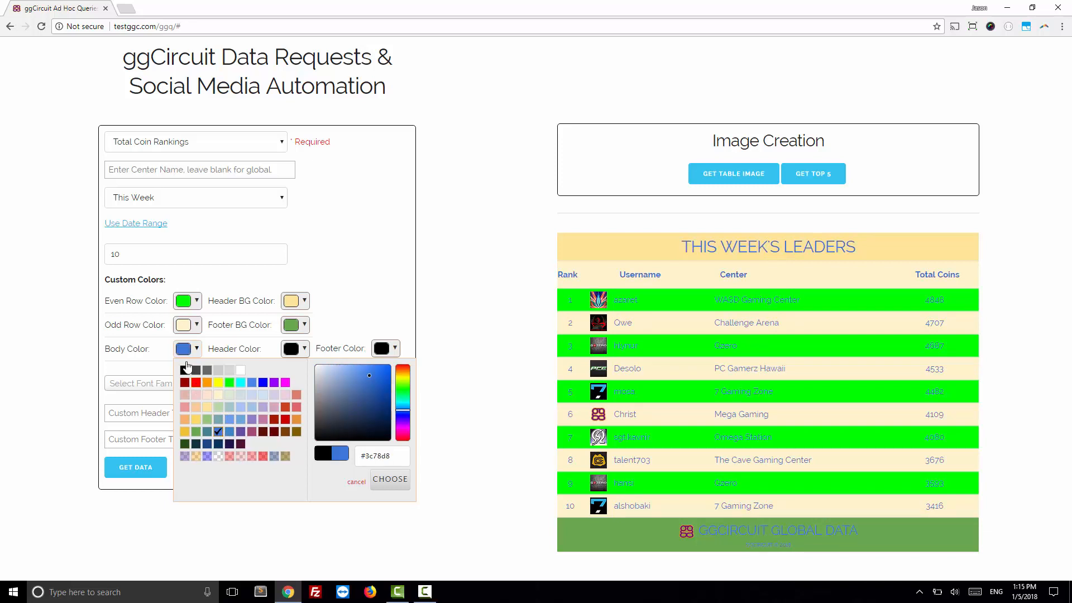
click(389, 319)
Step: Try yellow #ffd966 for the header text color, and settle on dark blue #1c4587
click(304, 349)
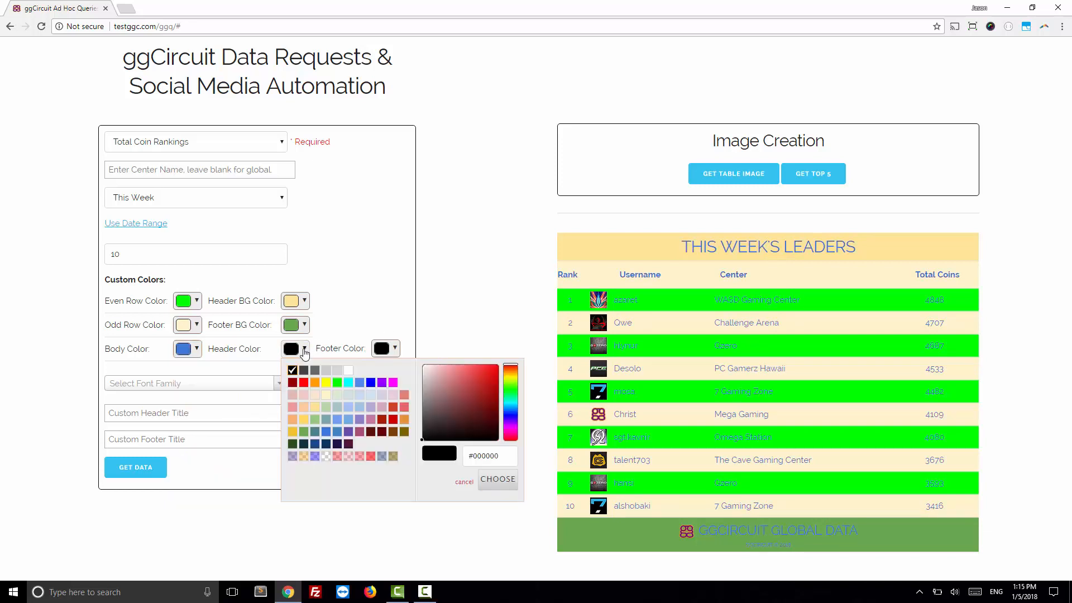
click(304, 420)
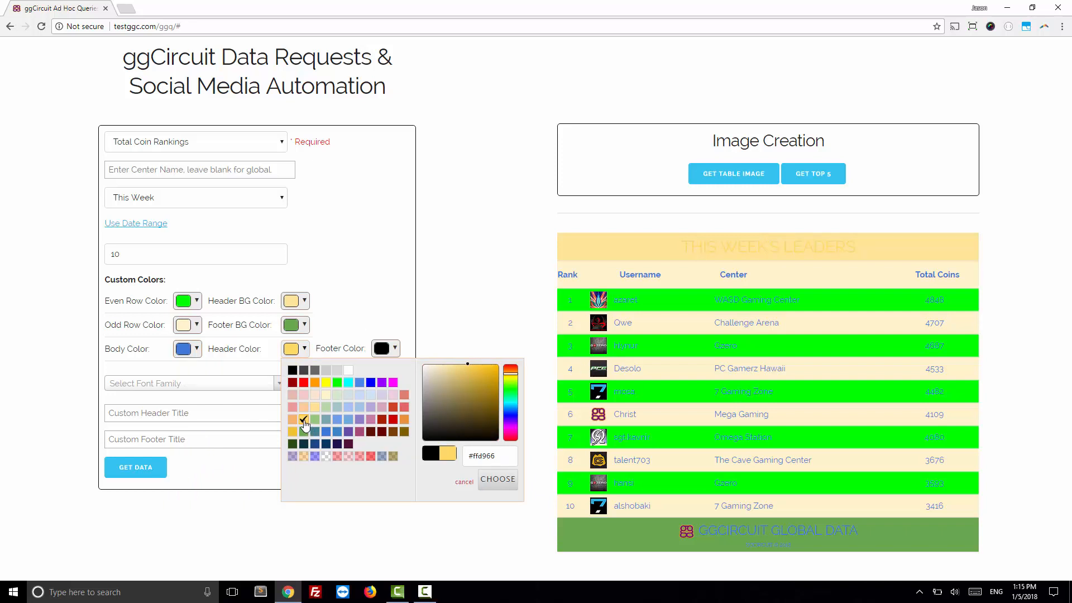
click(315, 443)
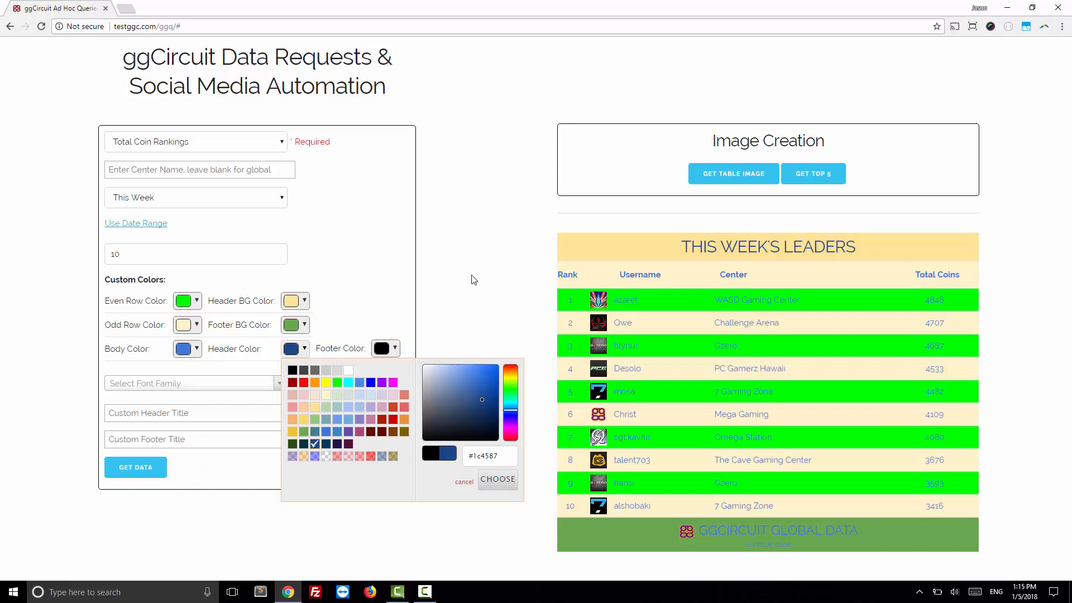
click(472, 280)
Step: Set the footer text color to dark red and generate an image of the rankings table
click(396, 349)
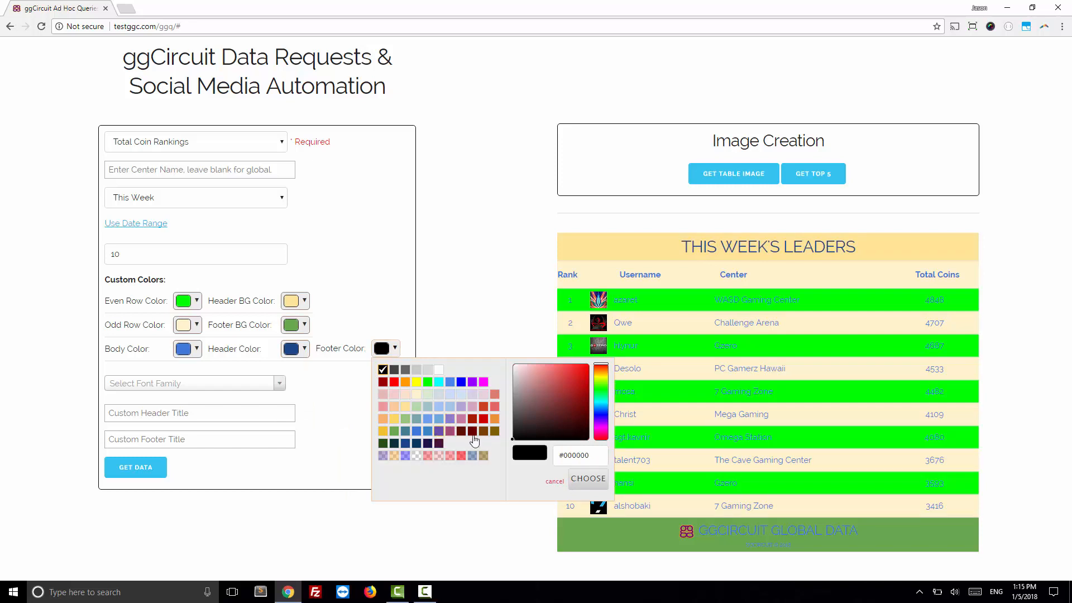
click(472, 431)
click(485, 284)
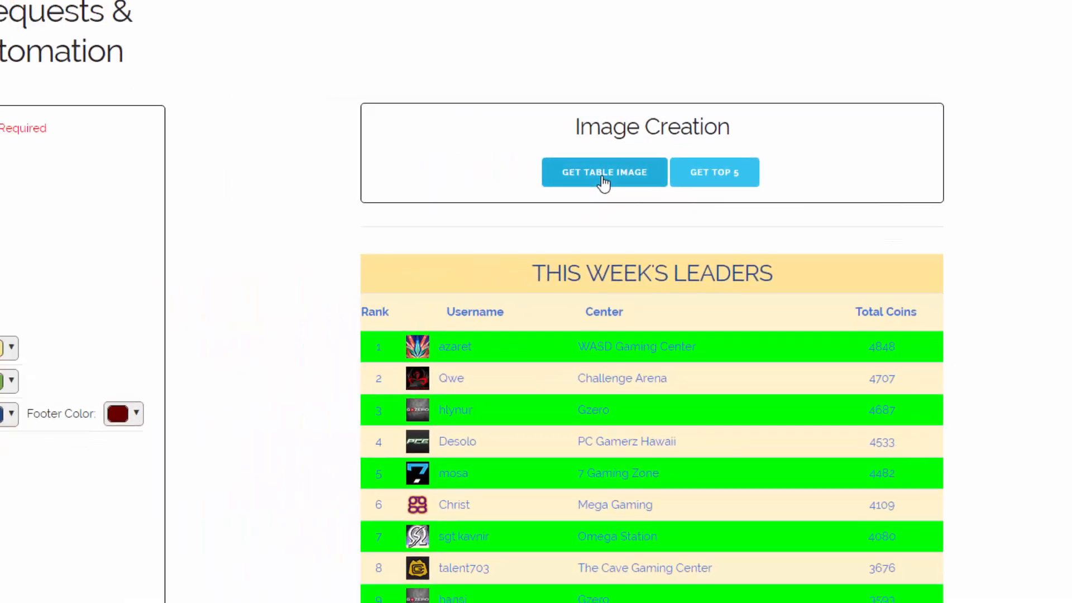
click(465, 180)
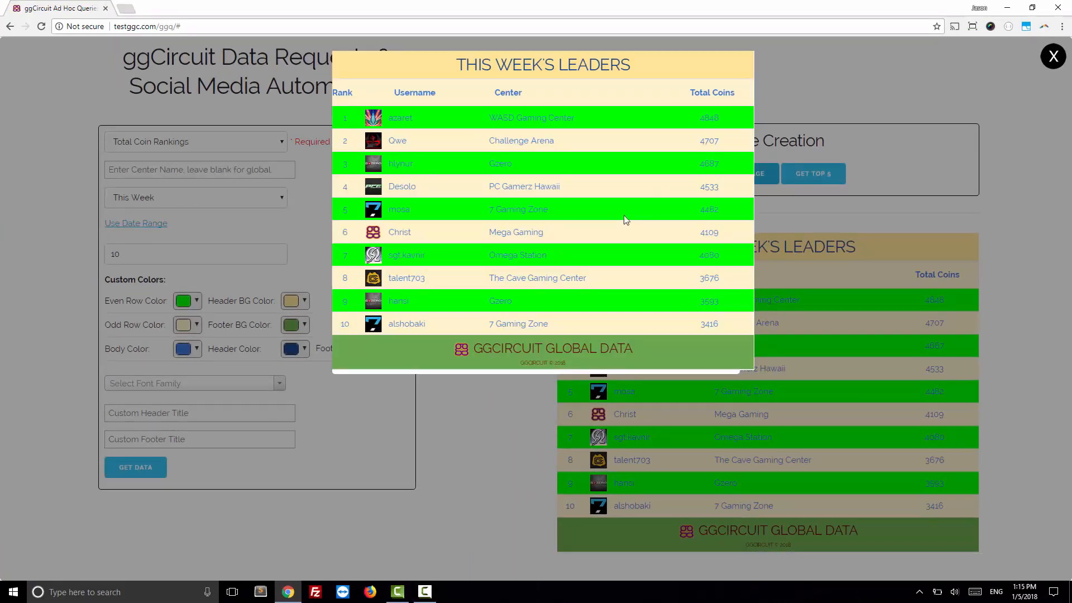
Step: Save the generated leaderboard image to the Downloads folder as a PNG named weeks-leaders
right_click(612, 182)
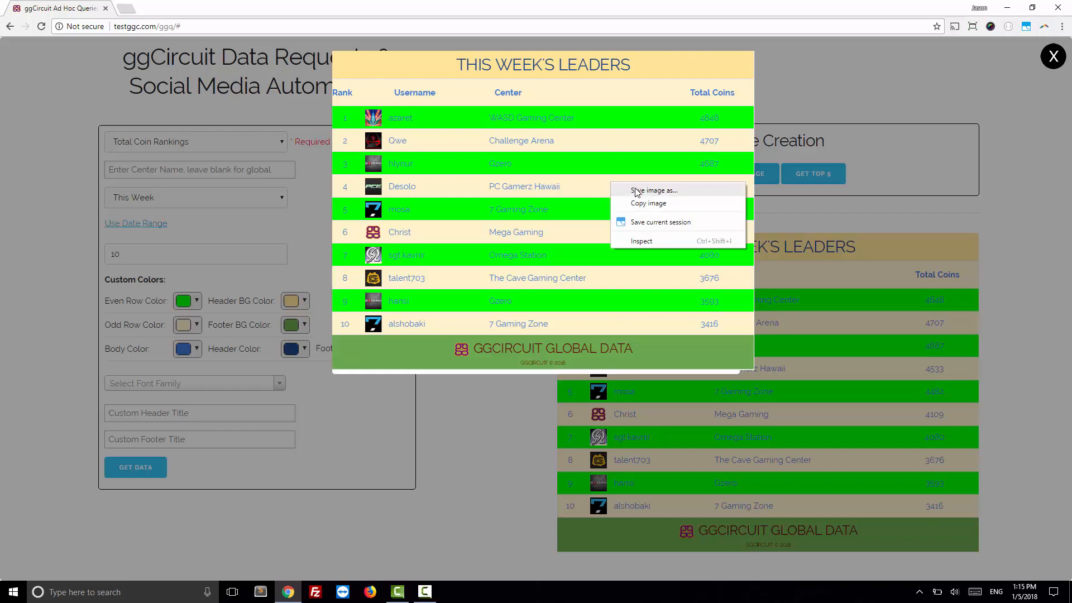
click(635, 191)
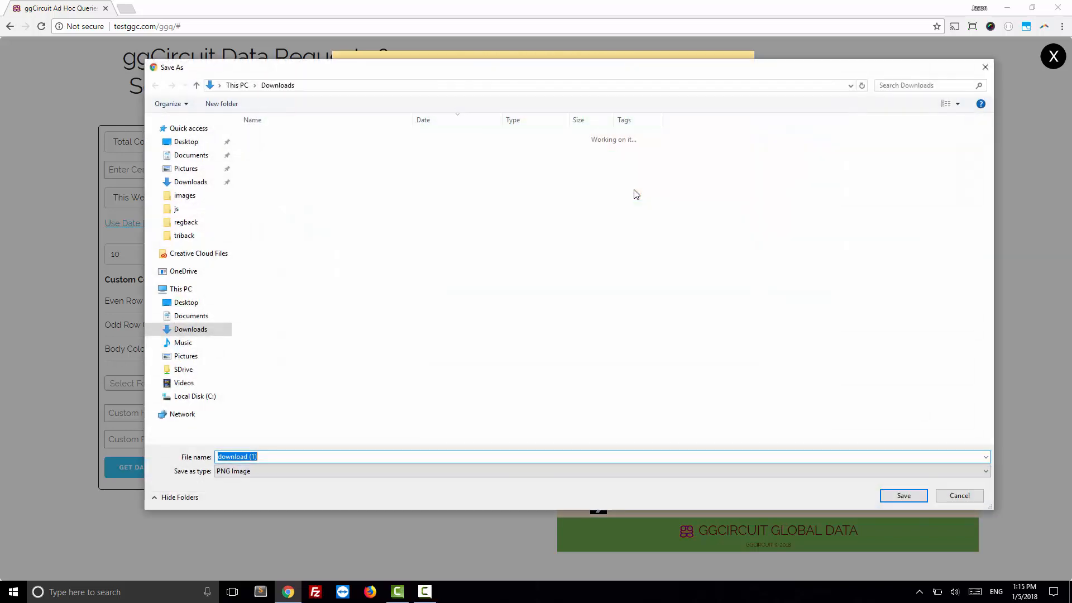
text(weeks)
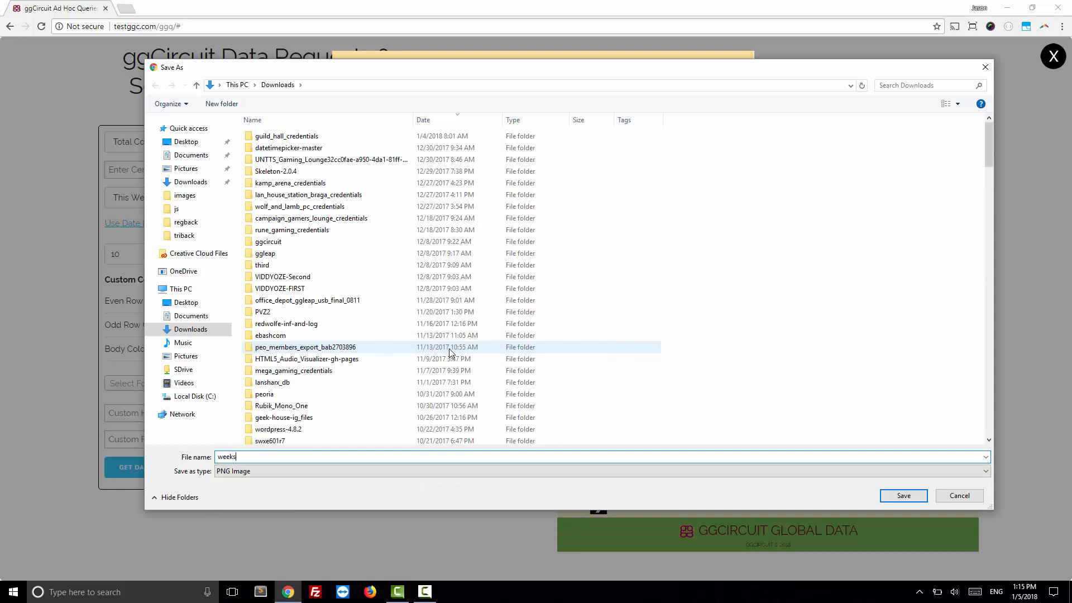
text(-leaders)
click(904, 495)
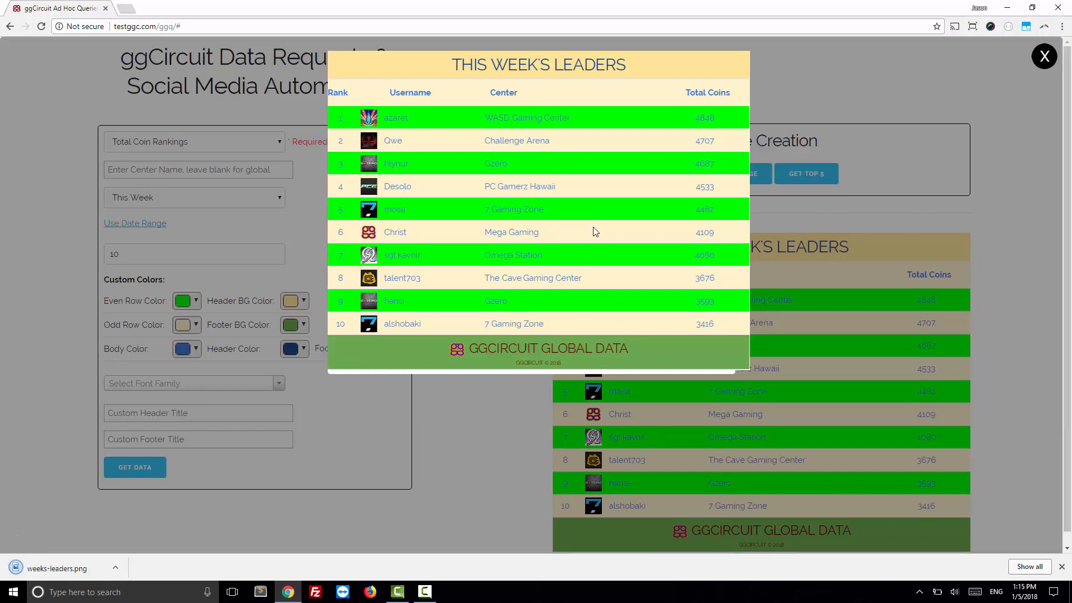
Step: Open the downloaded weeks-leaders.png to check it, and close both the image viewer and the table image preview
click(55, 568)
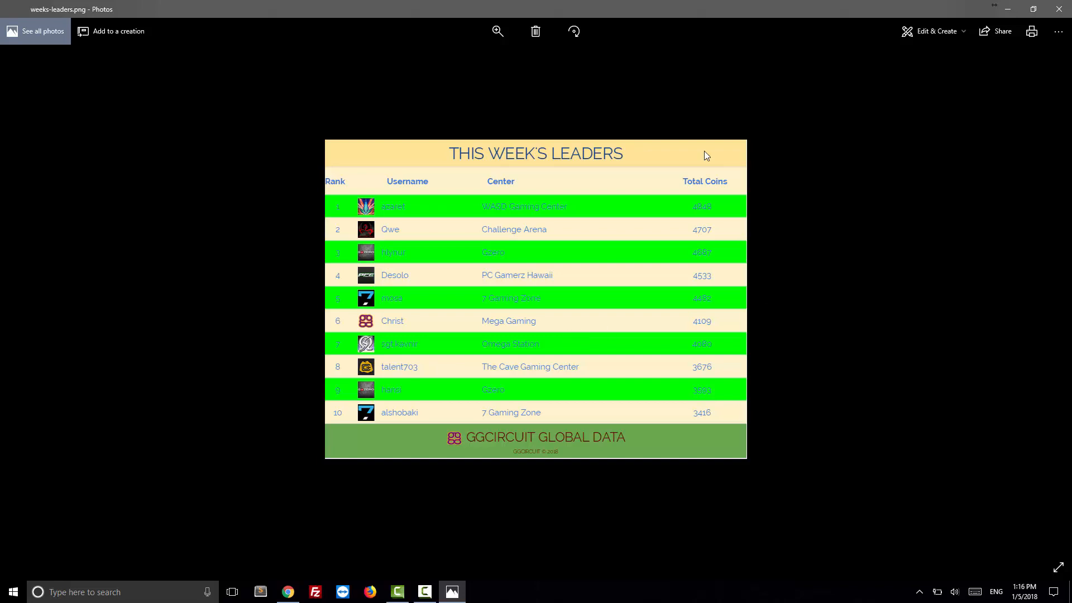
click(1059, 9)
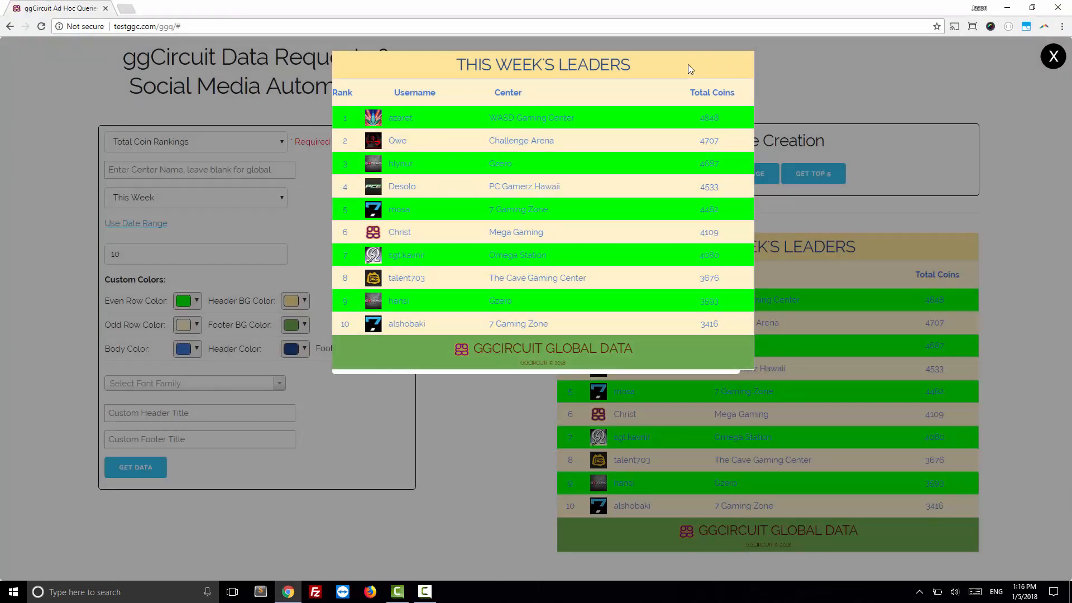
click(1053, 57)
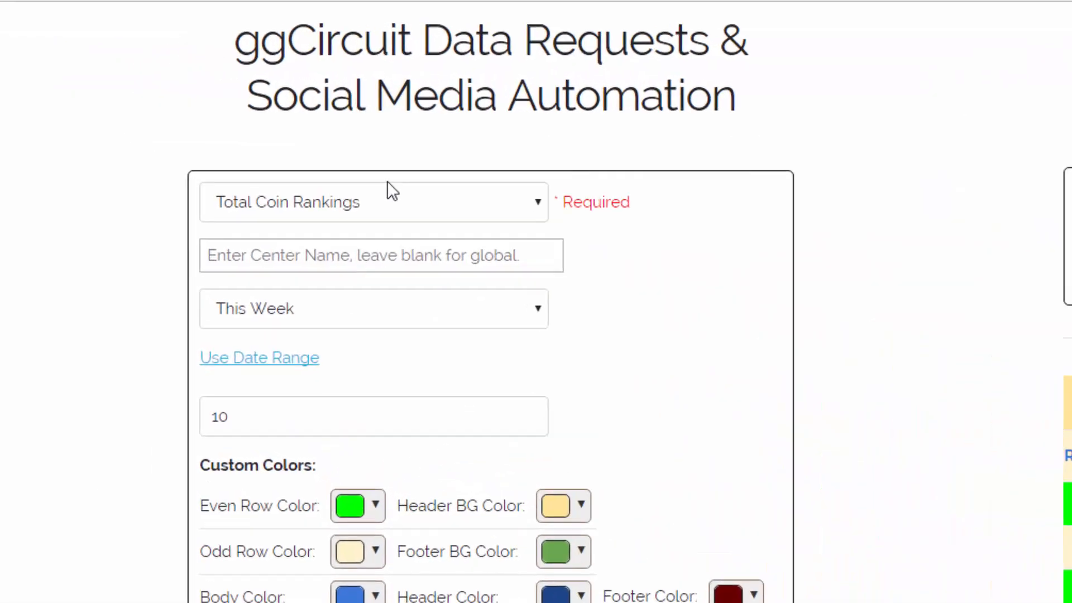
Step: Limit the rankings request to the 247Gaming center
click(244, 196)
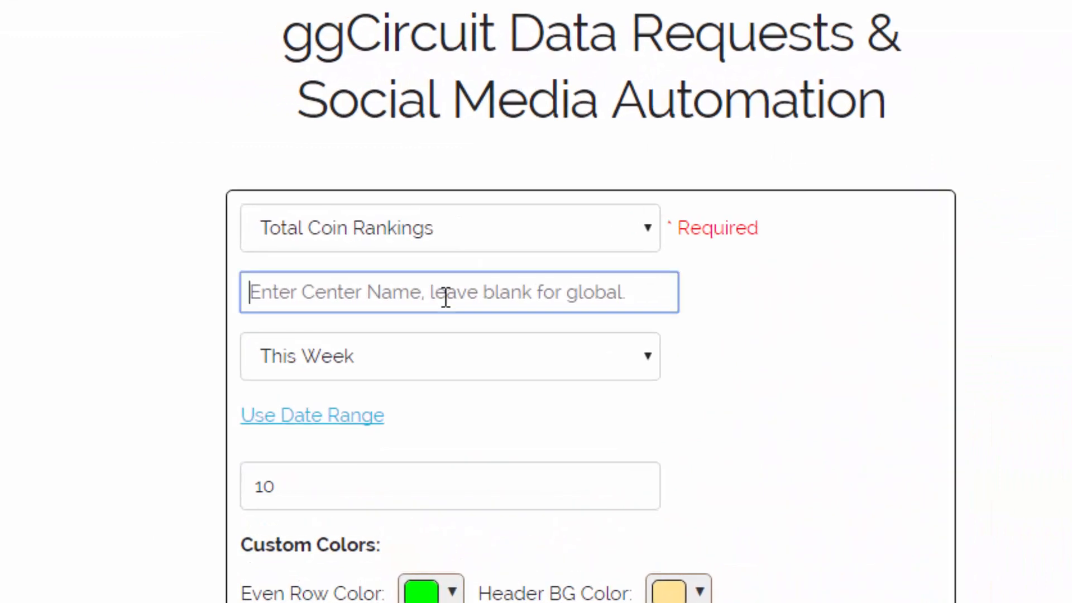
text(247)
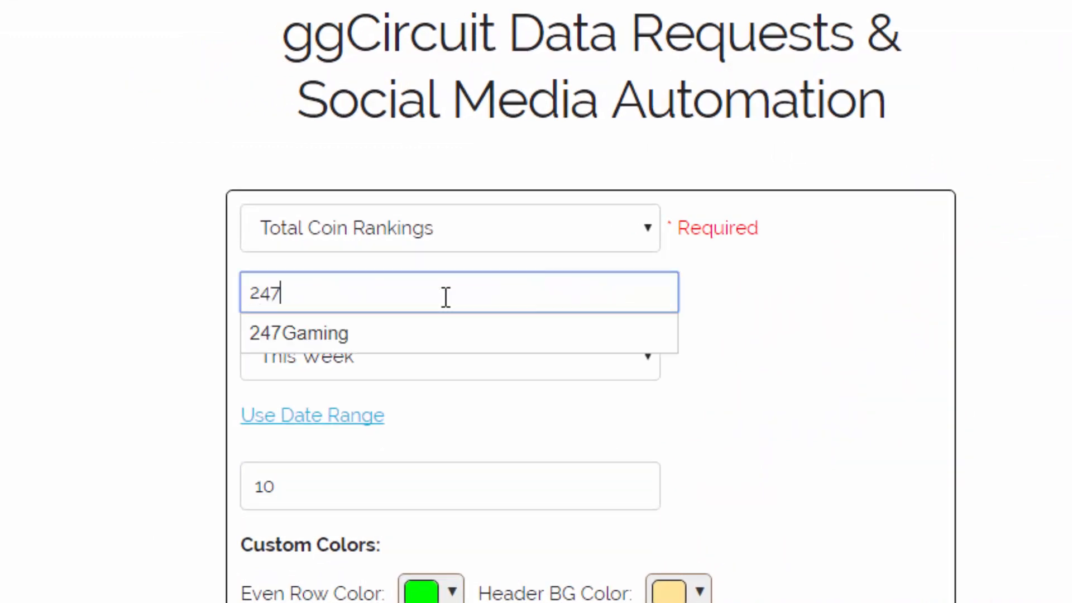
click(314, 336)
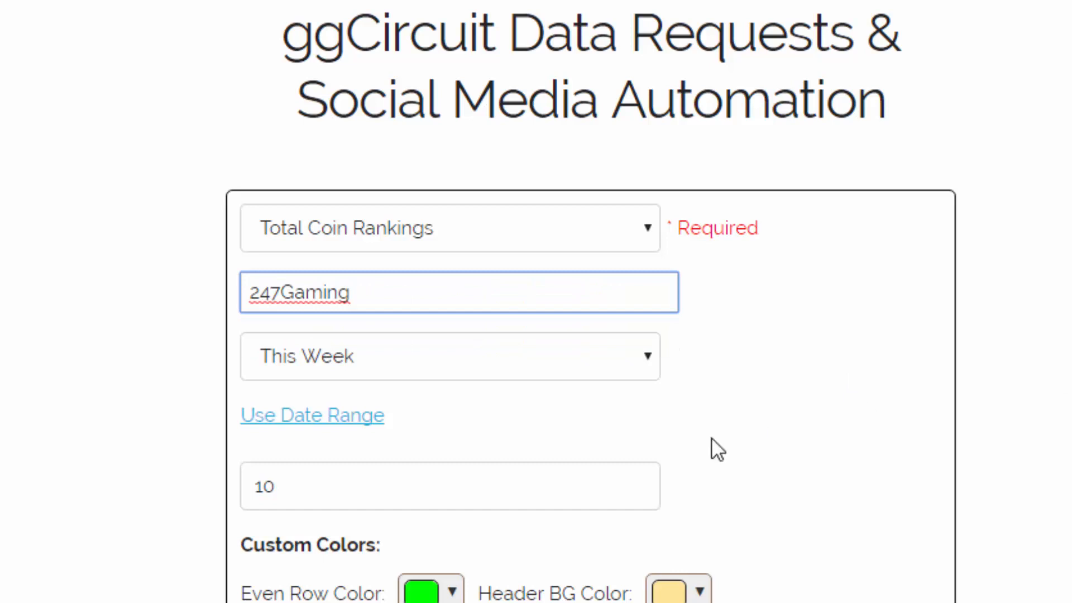
Step: Open the font family choices for the table and look through the available fonts
scroll(698, 432, down, 5)
scroll(461, 351, down, 3)
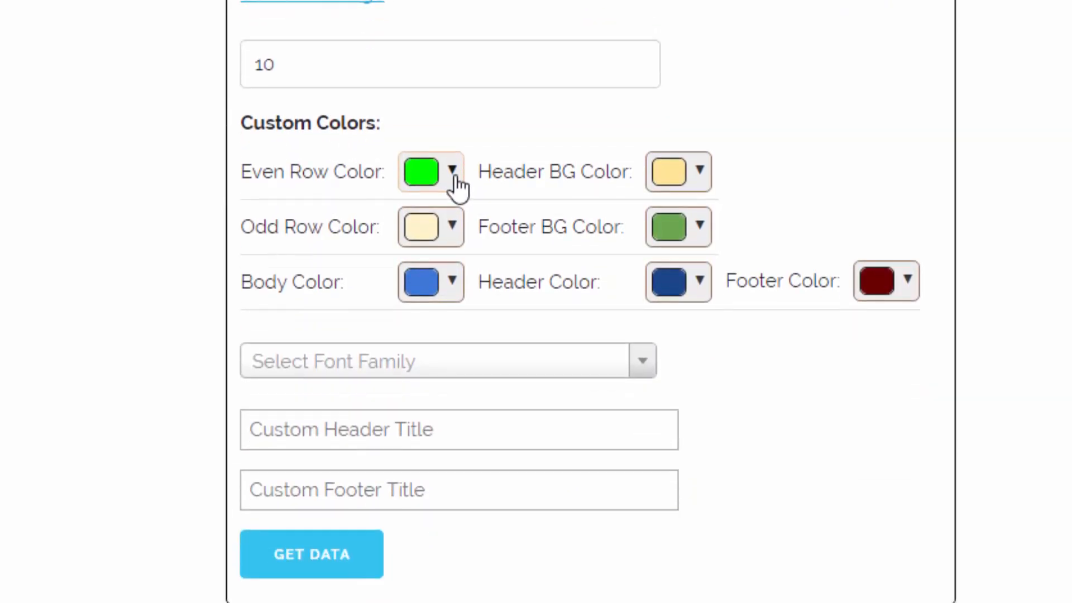
click(450, 370)
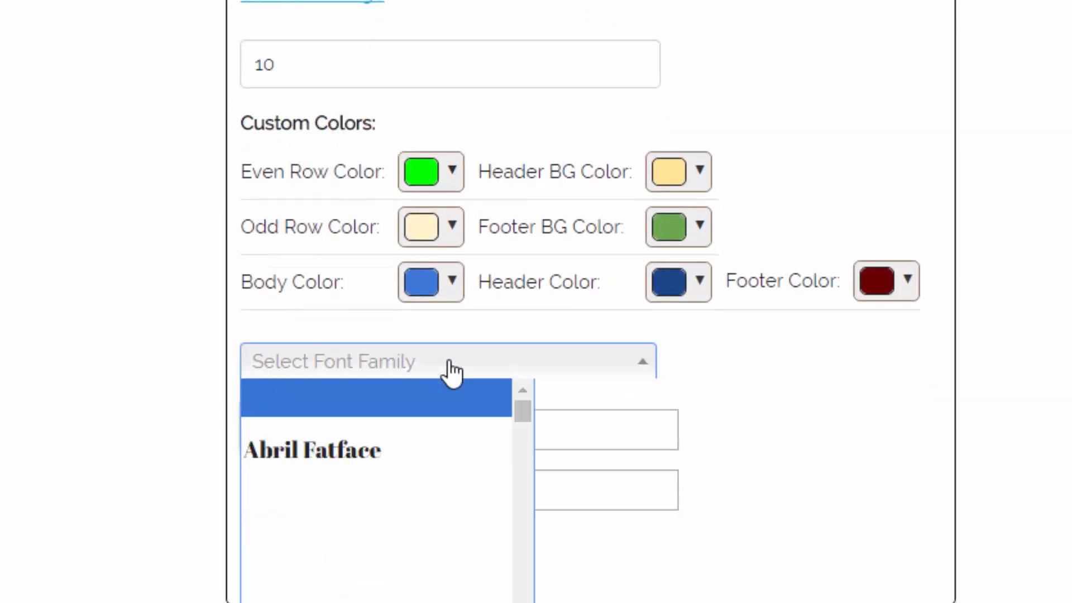
scroll(528, 465, down, 10)
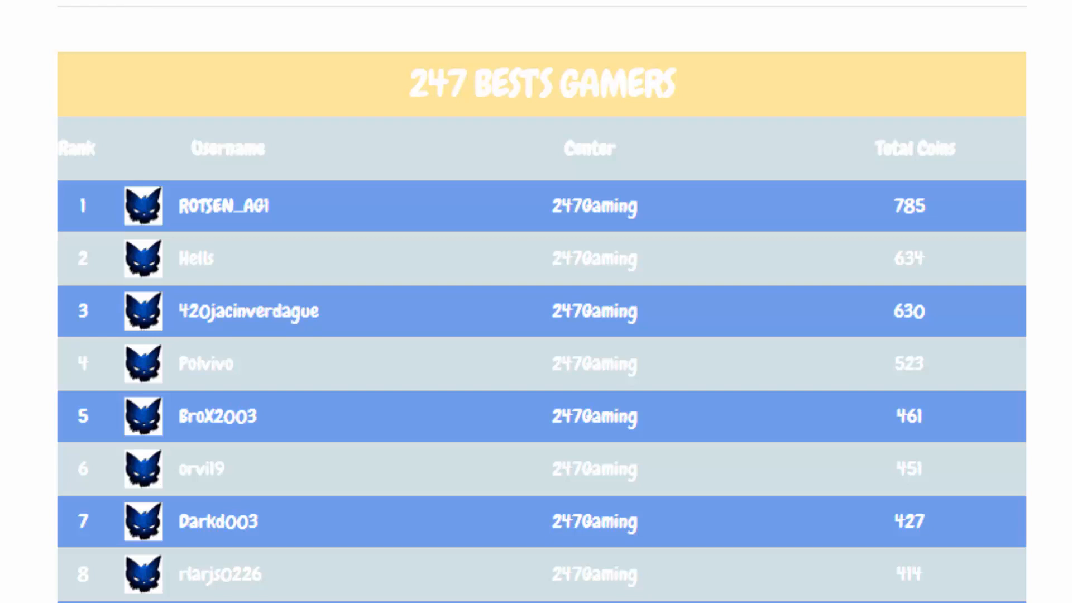
Step: Generate a table image of the 247Gaming rankings and close its preview
scroll(653, 132, up, 5)
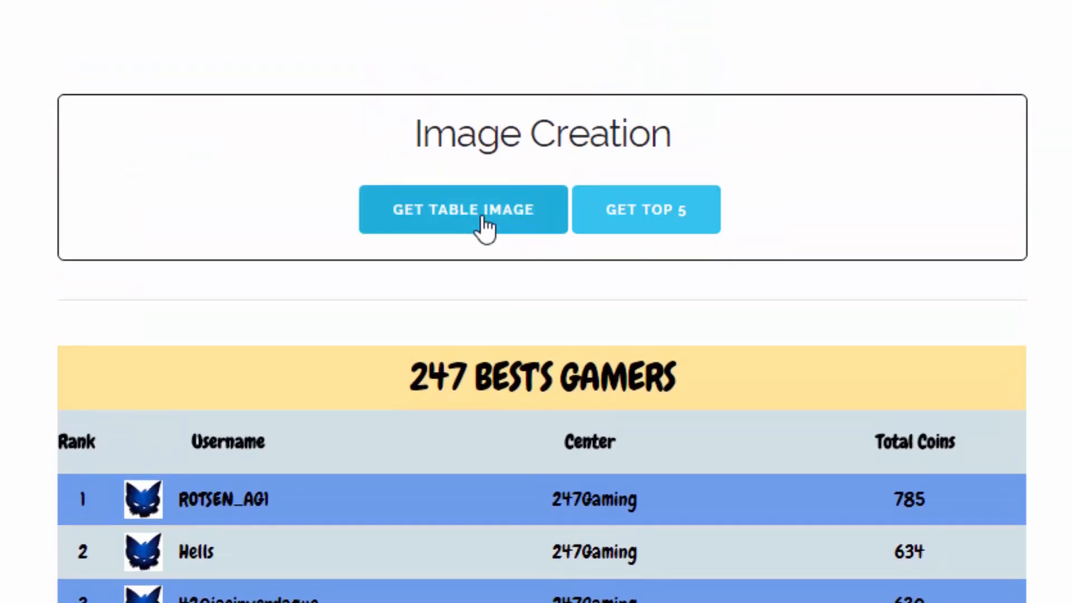
click(483, 221)
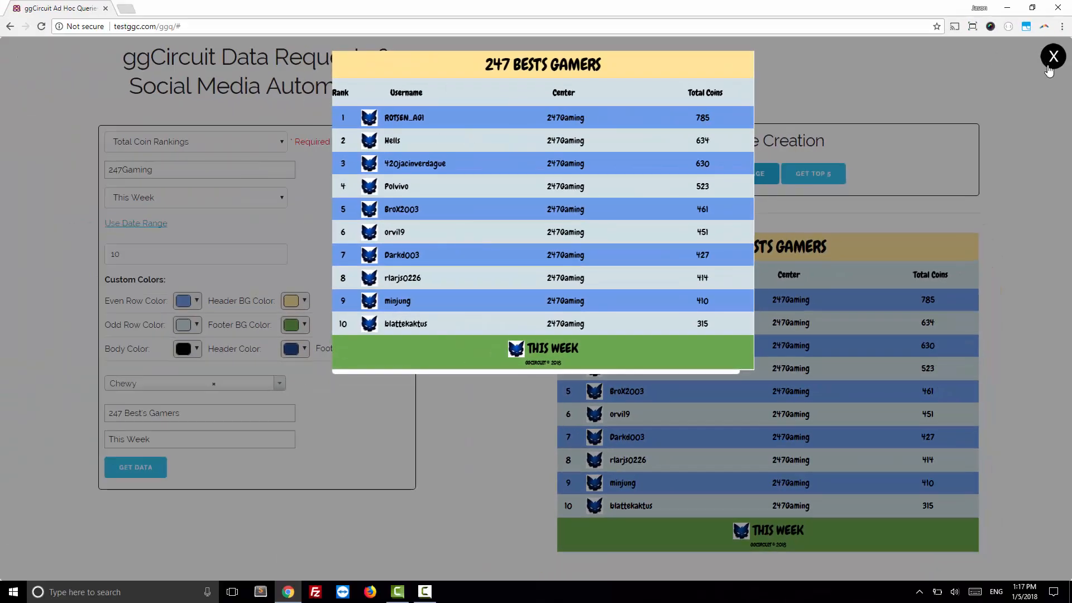
click(1053, 56)
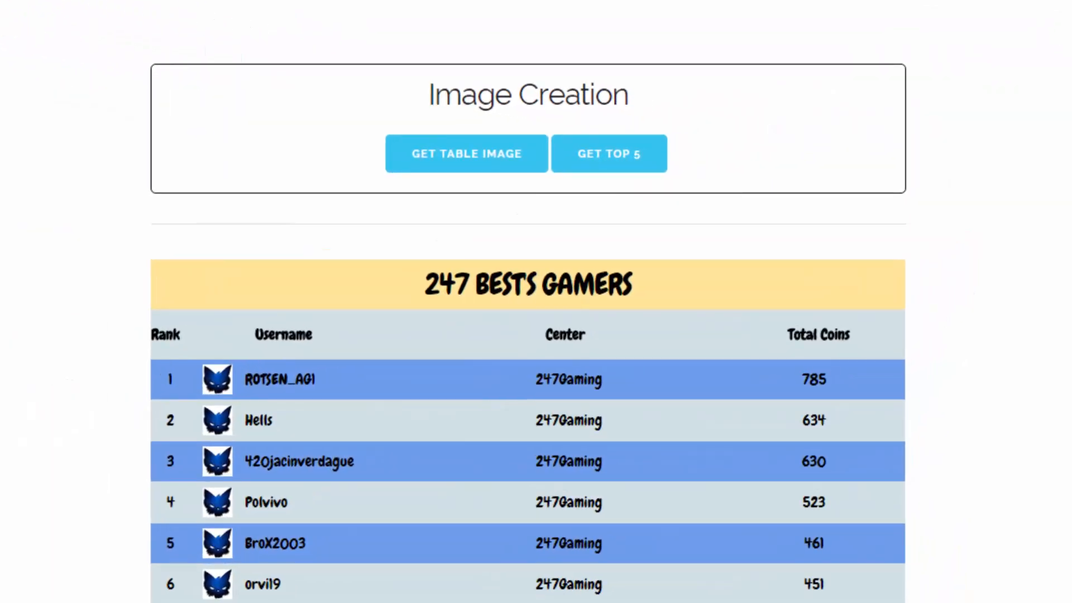
Step: Start a top 5 image, try the orange crystal background, and select the dark blue diagonal-striped one
click(631, 162)
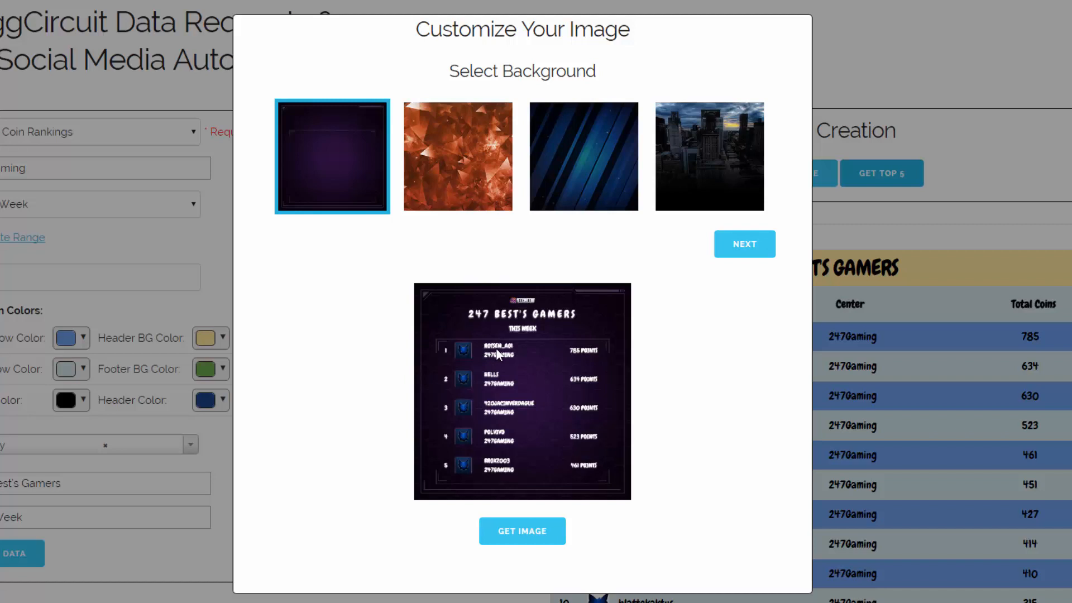
click(466, 177)
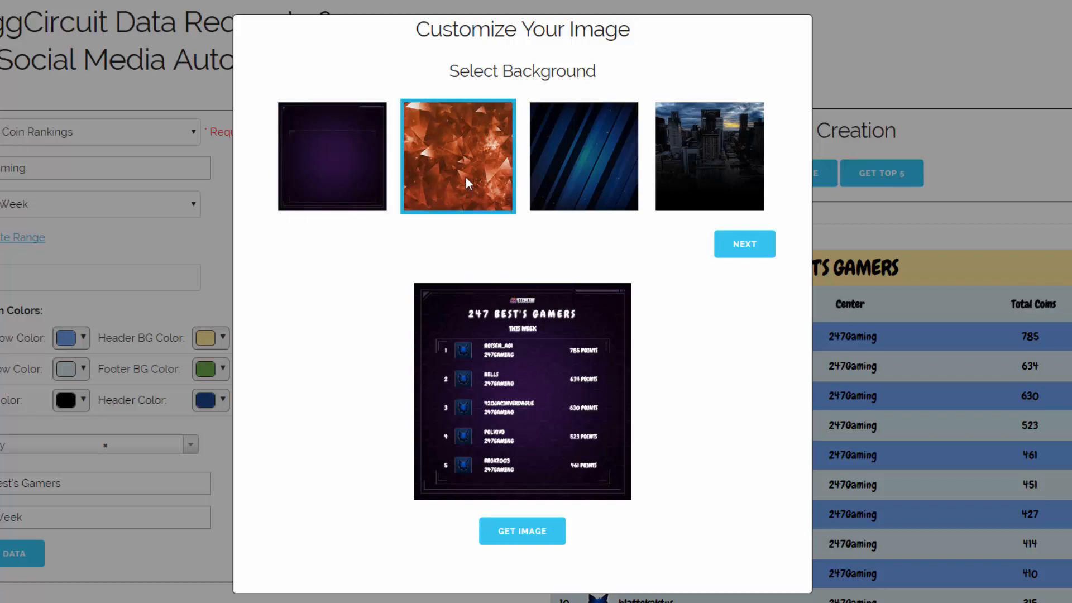
click(593, 156)
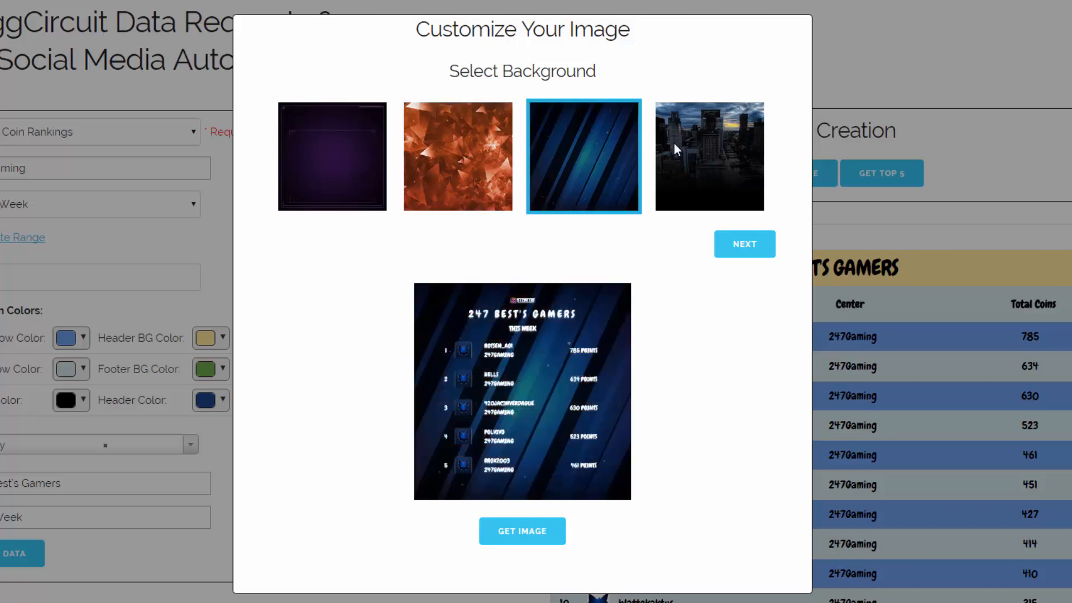